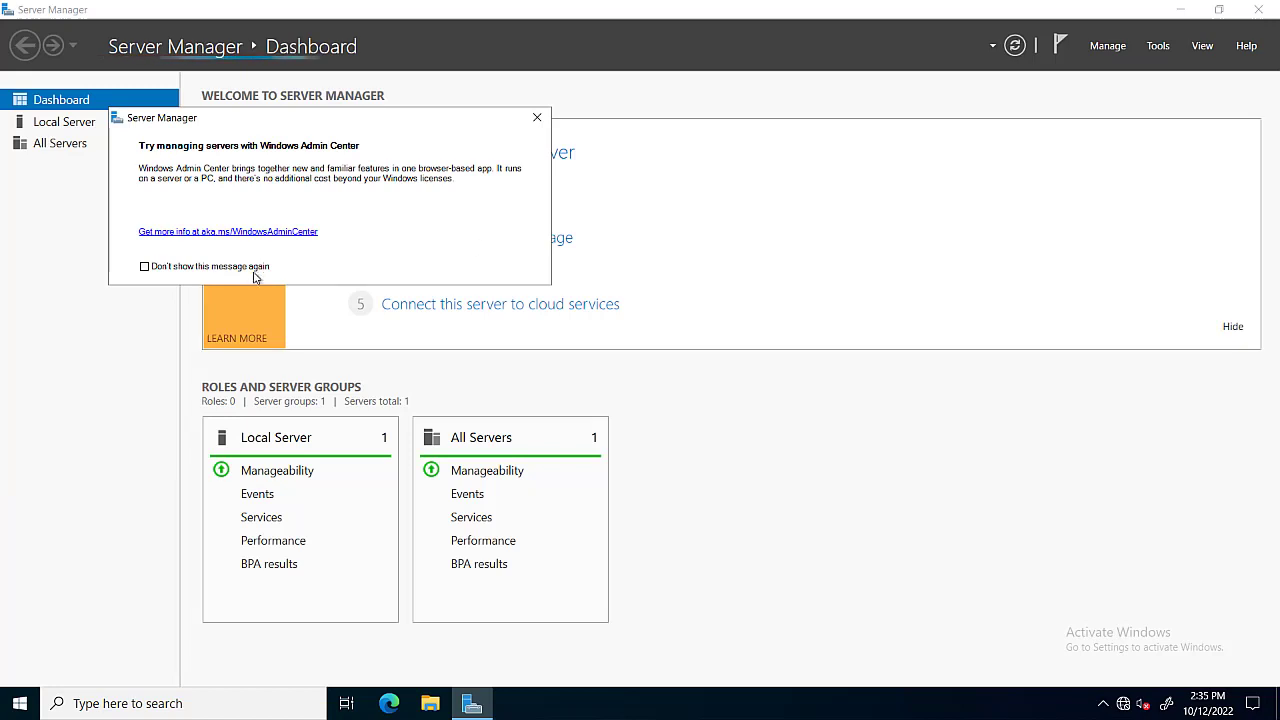
Step: Dismiss the Windows Admin Center message and begin a role-based installation of roles and features on the server from the server pool
left_click(536, 120)
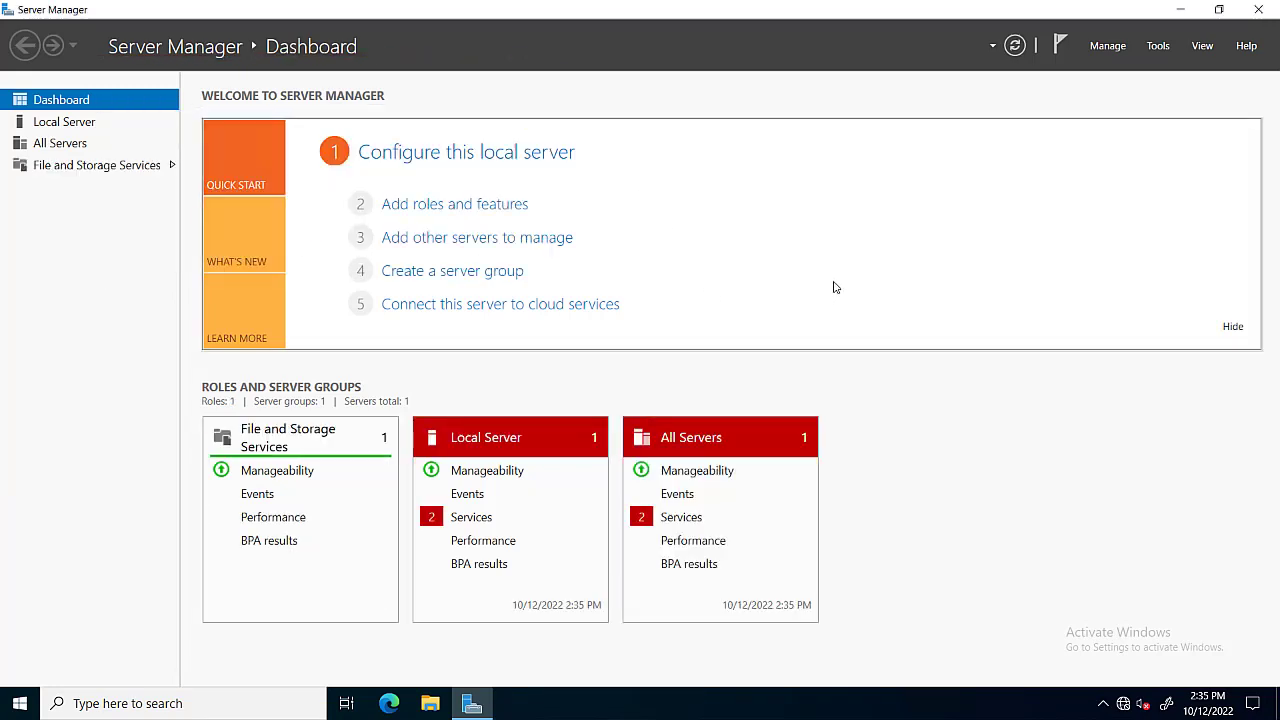
left_click(1152, 50)
left_click(1110, 50)
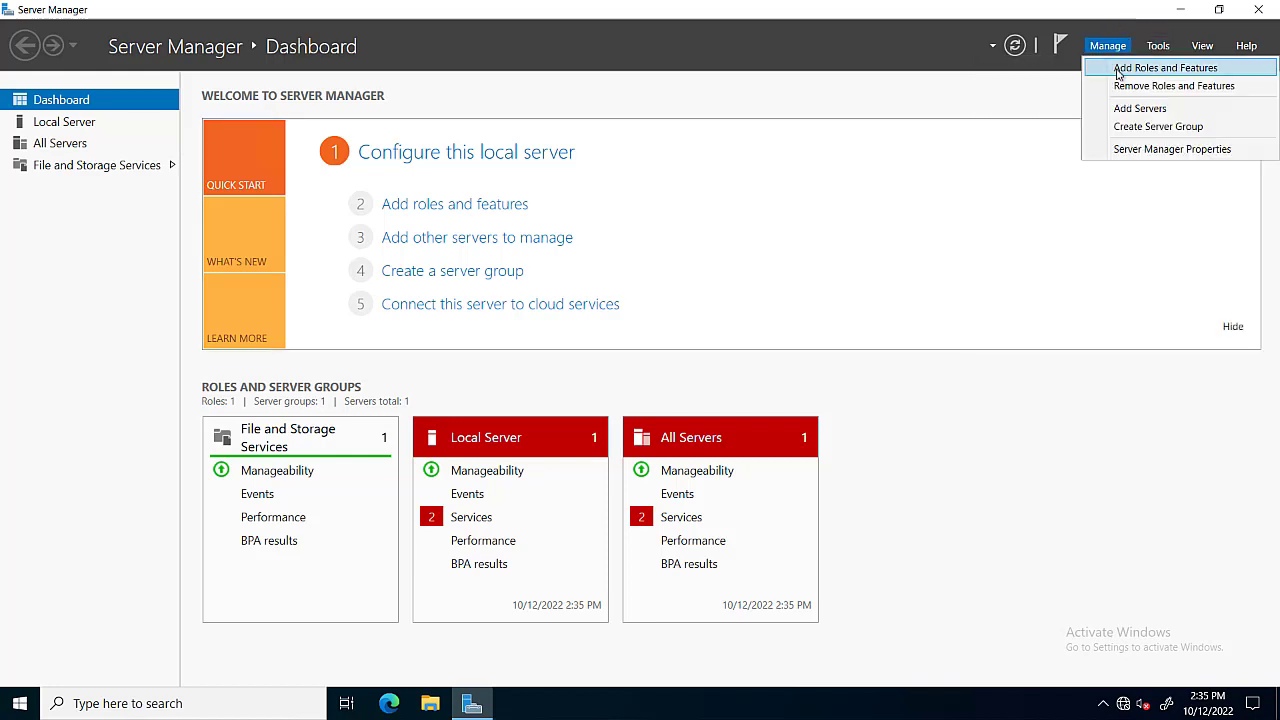
left_click(1118, 70)
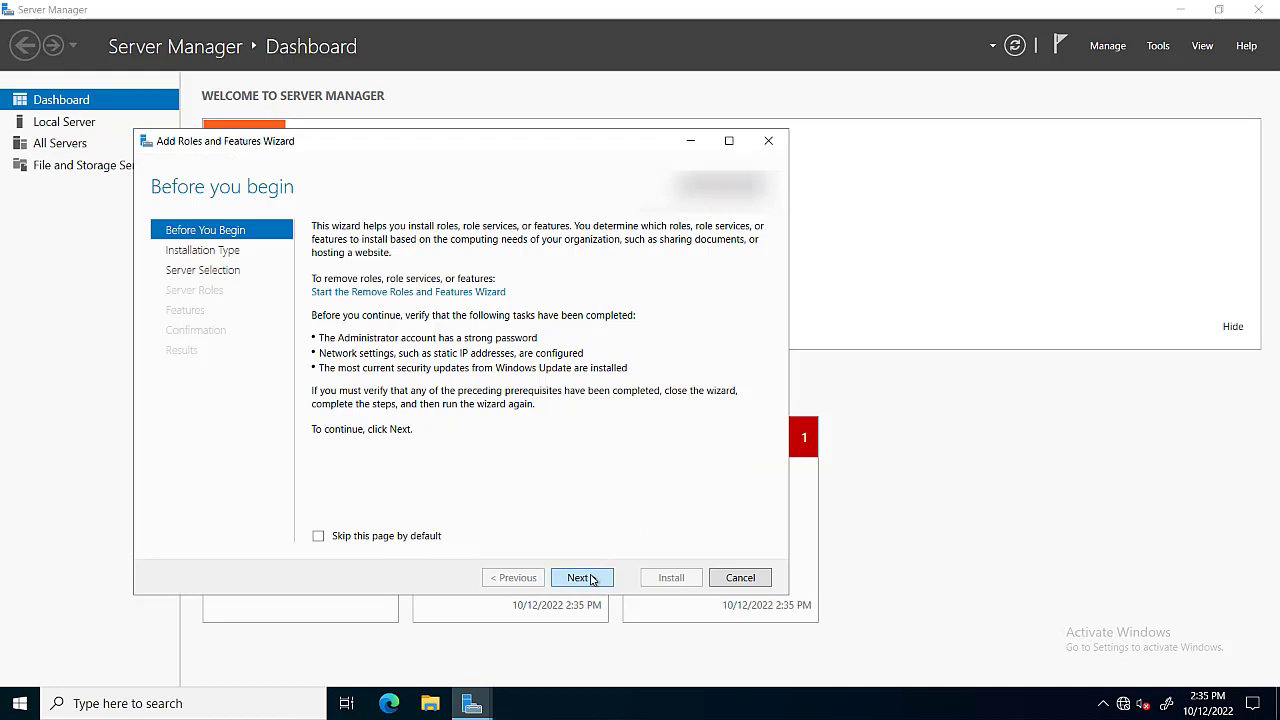
left_click(582, 578)
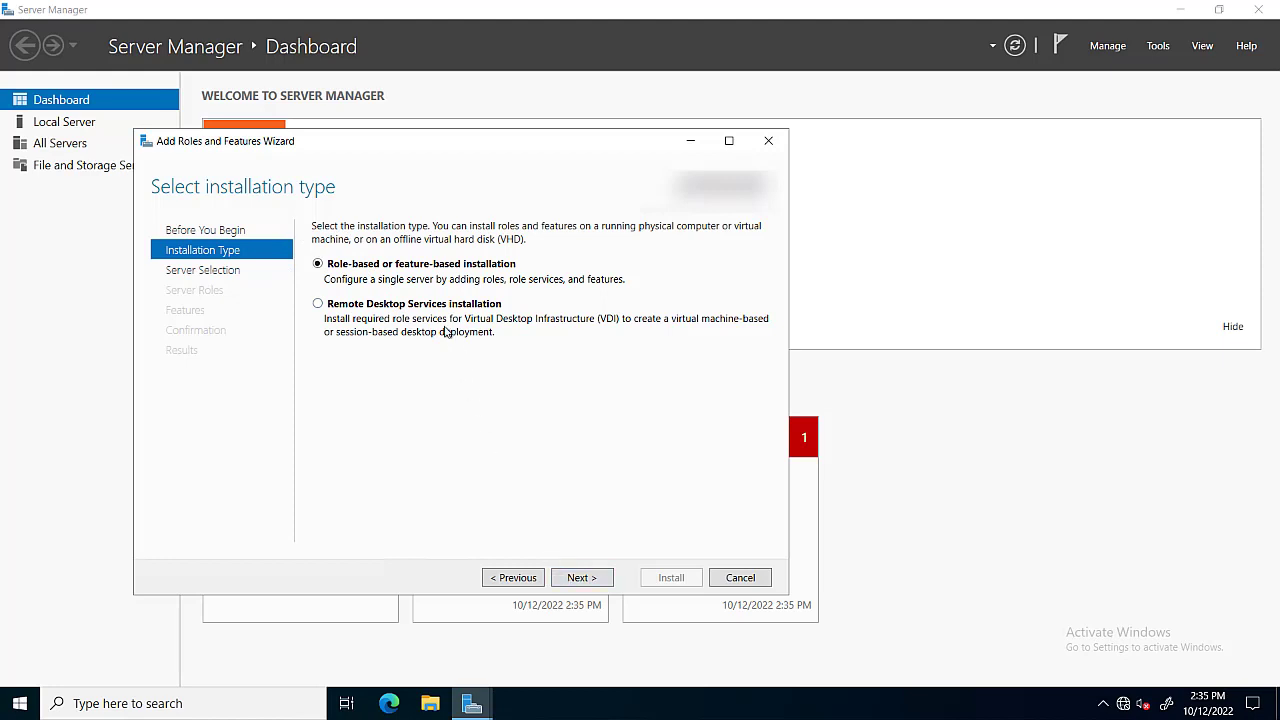
left_click(563, 578)
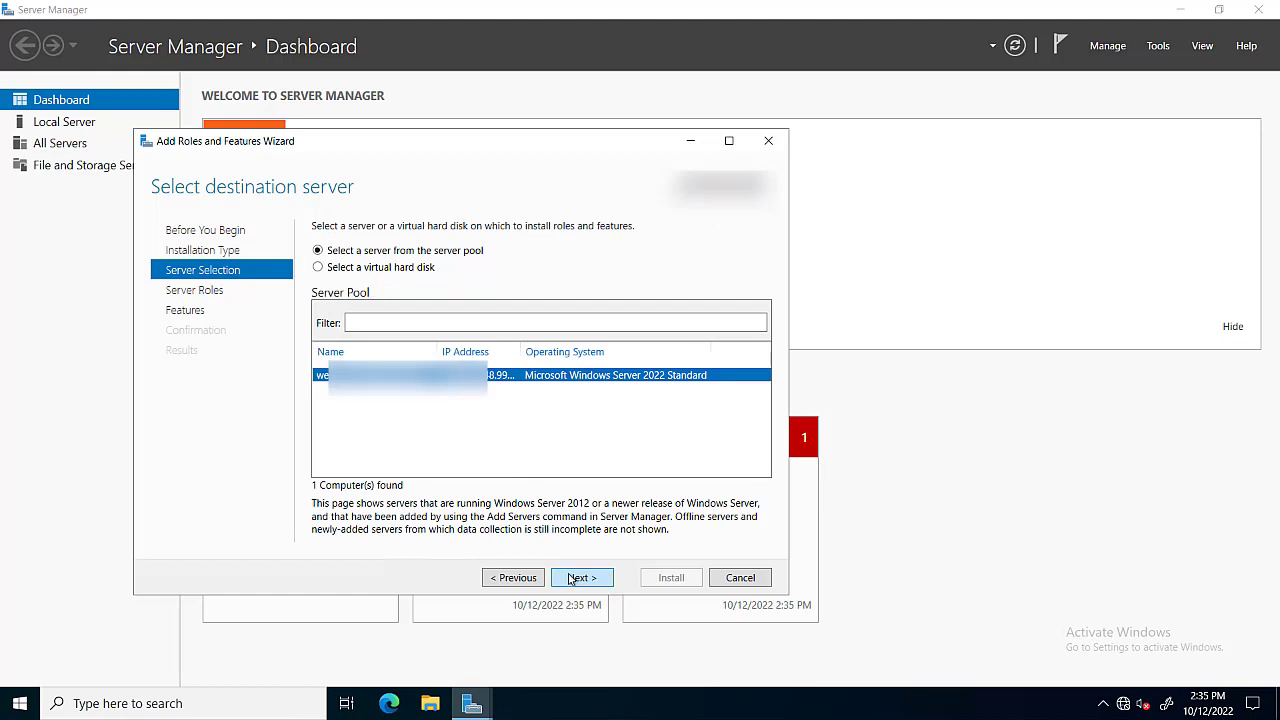
left_click(570, 579)
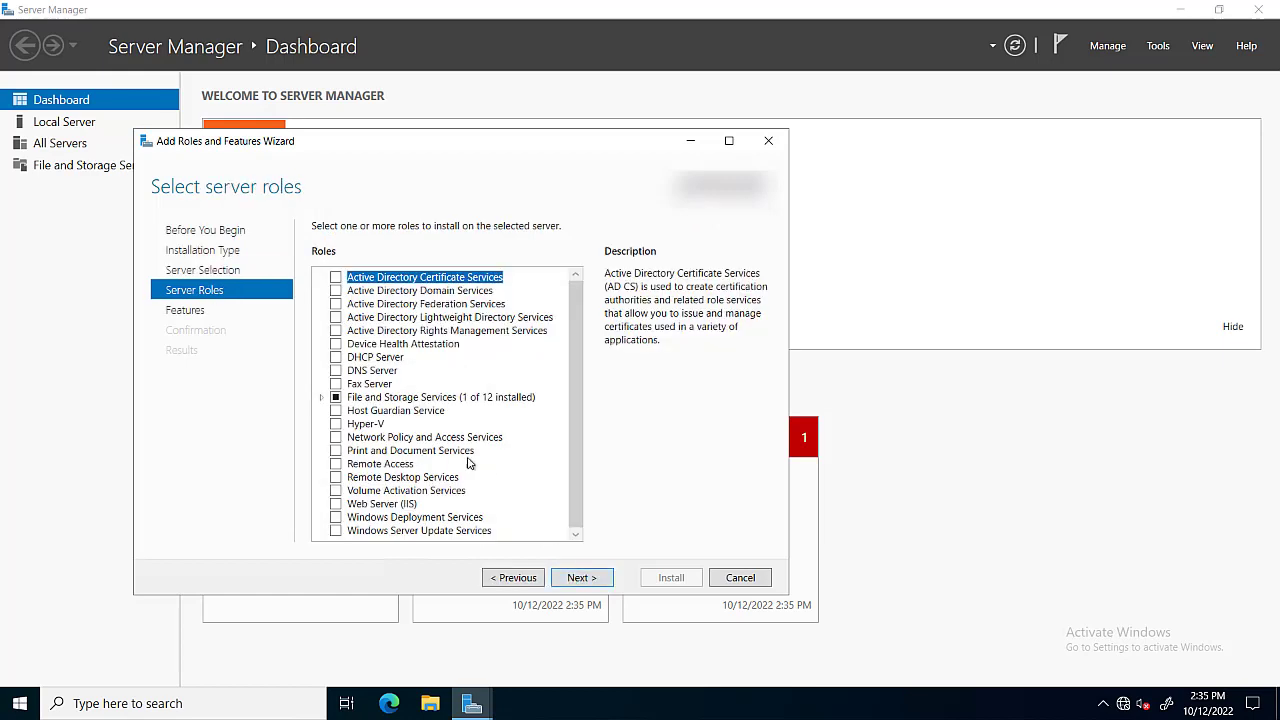
Step: Select the DNS Server role with its management tools, add no extra features, and proceed to the installation confirmation
left_click(336, 372)
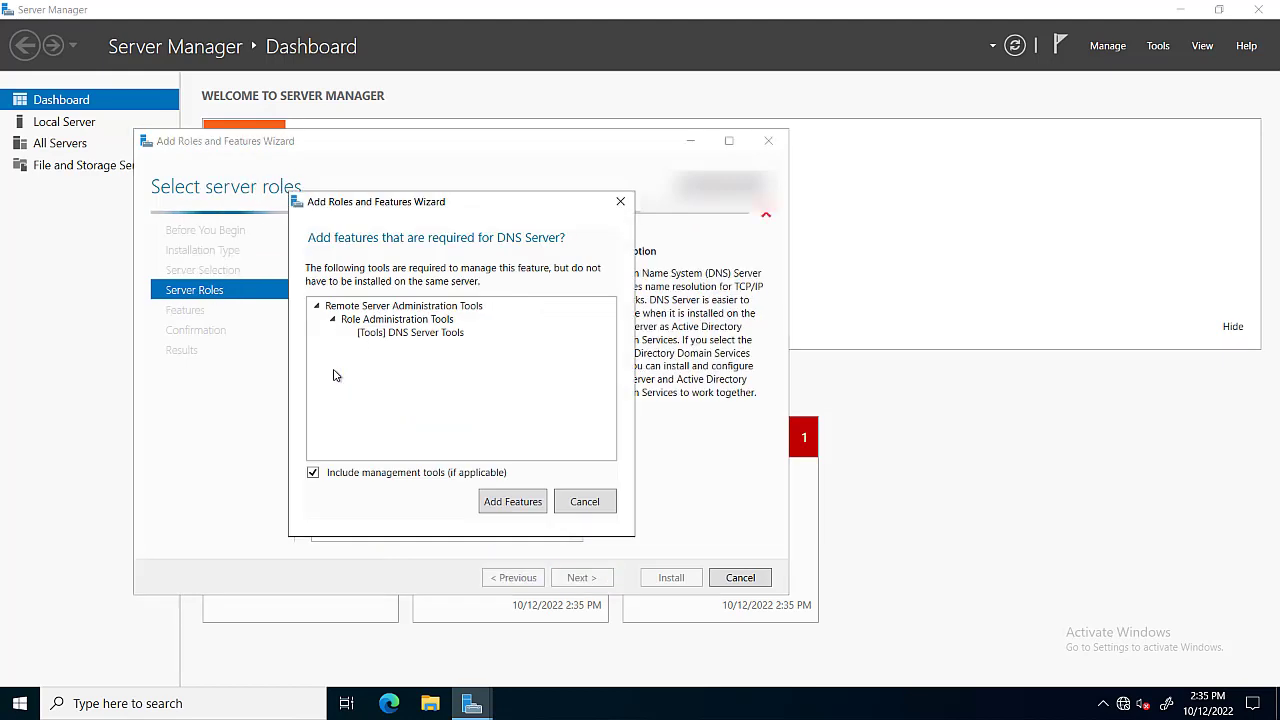
left_click(498, 503)
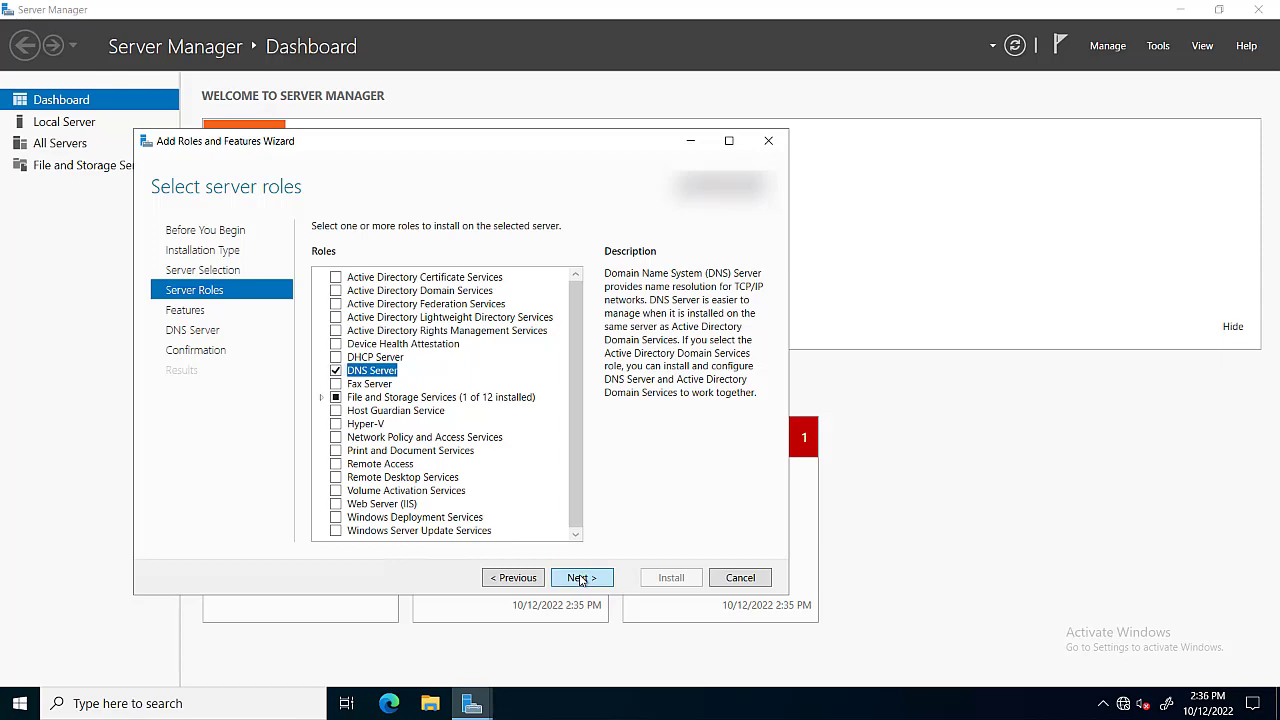
left_click(581, 578)
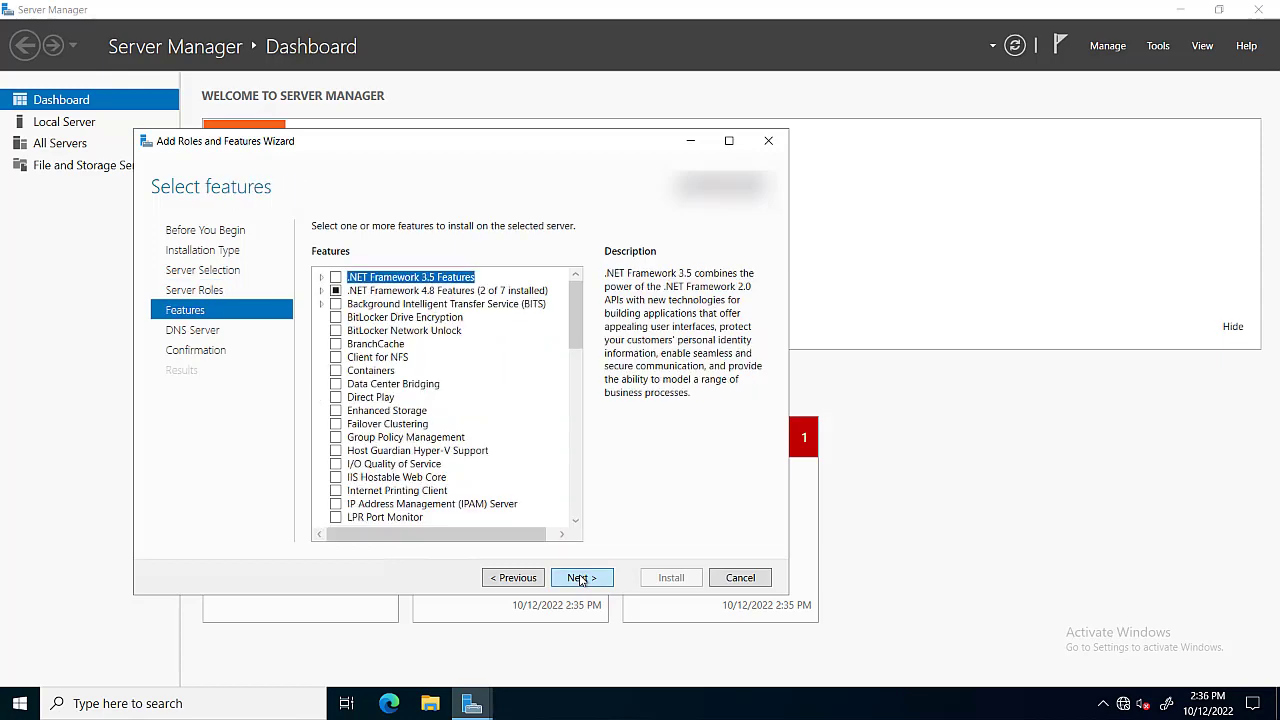
left_click(581, 578)
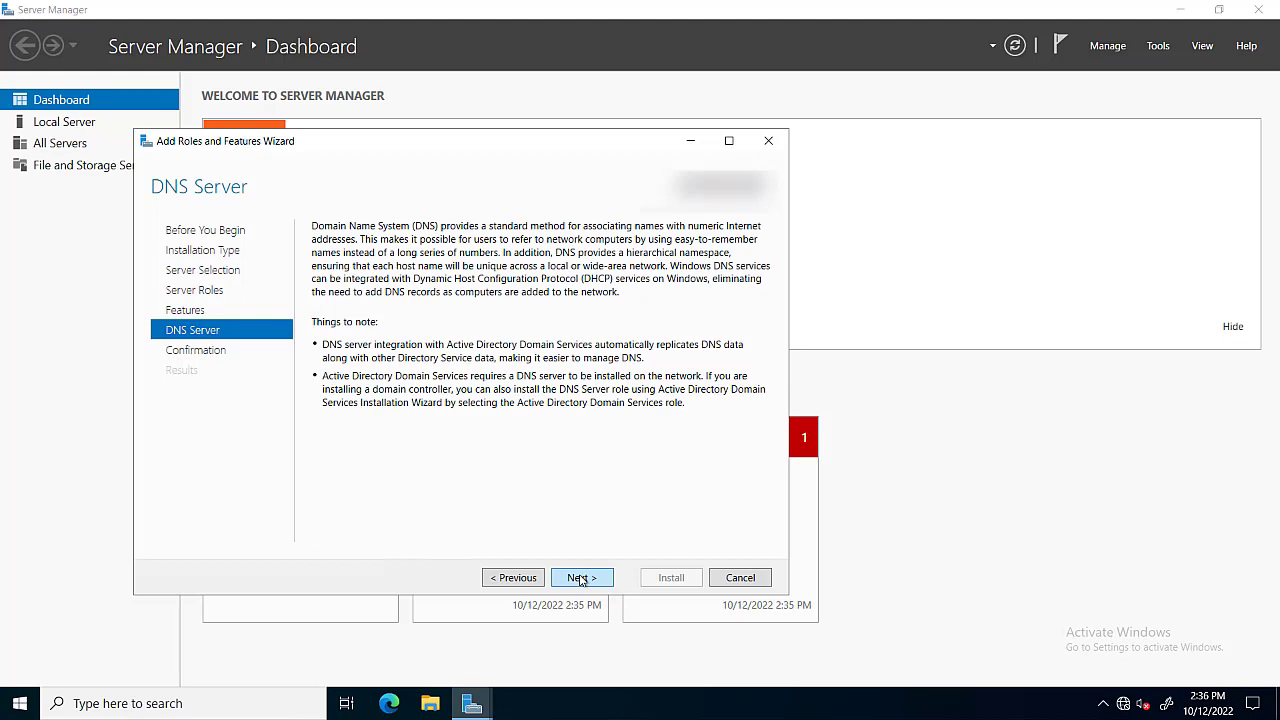
left_click(581, 578)
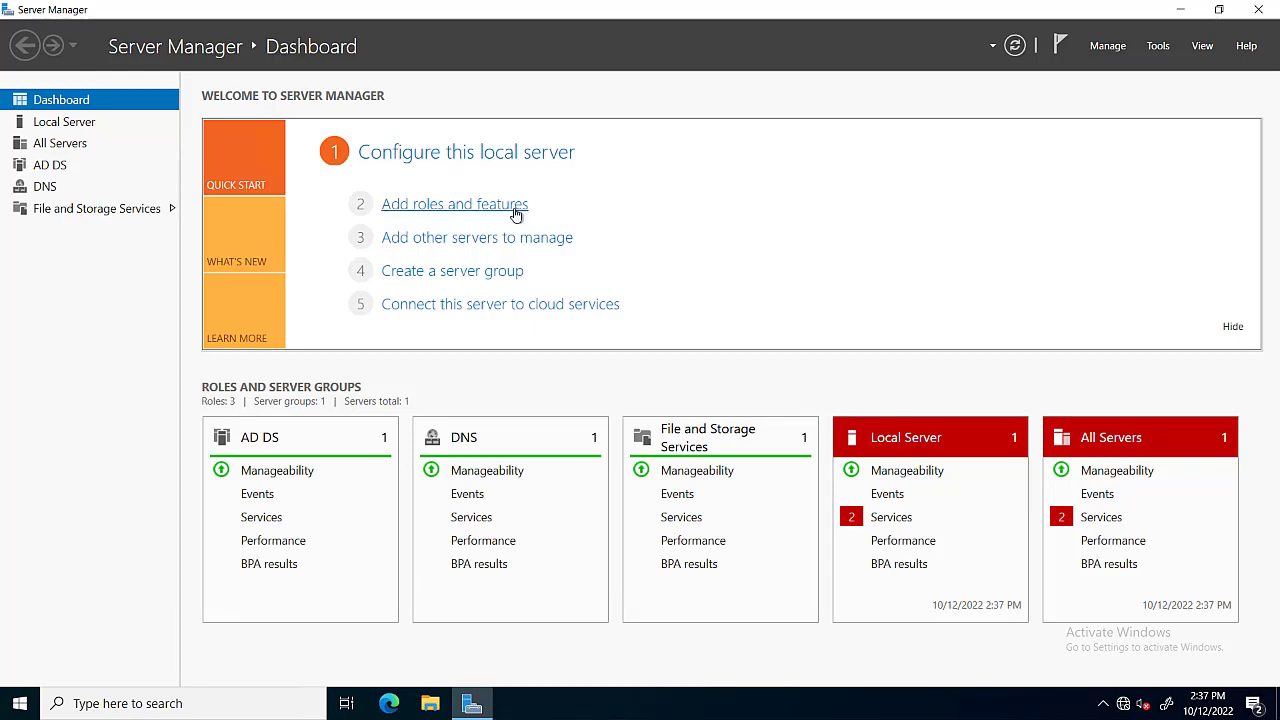
Step: Check the DNS Server entry among the server roles in the Add Roles and Features Wizard and cancel the wizard
left_click(516, 213)
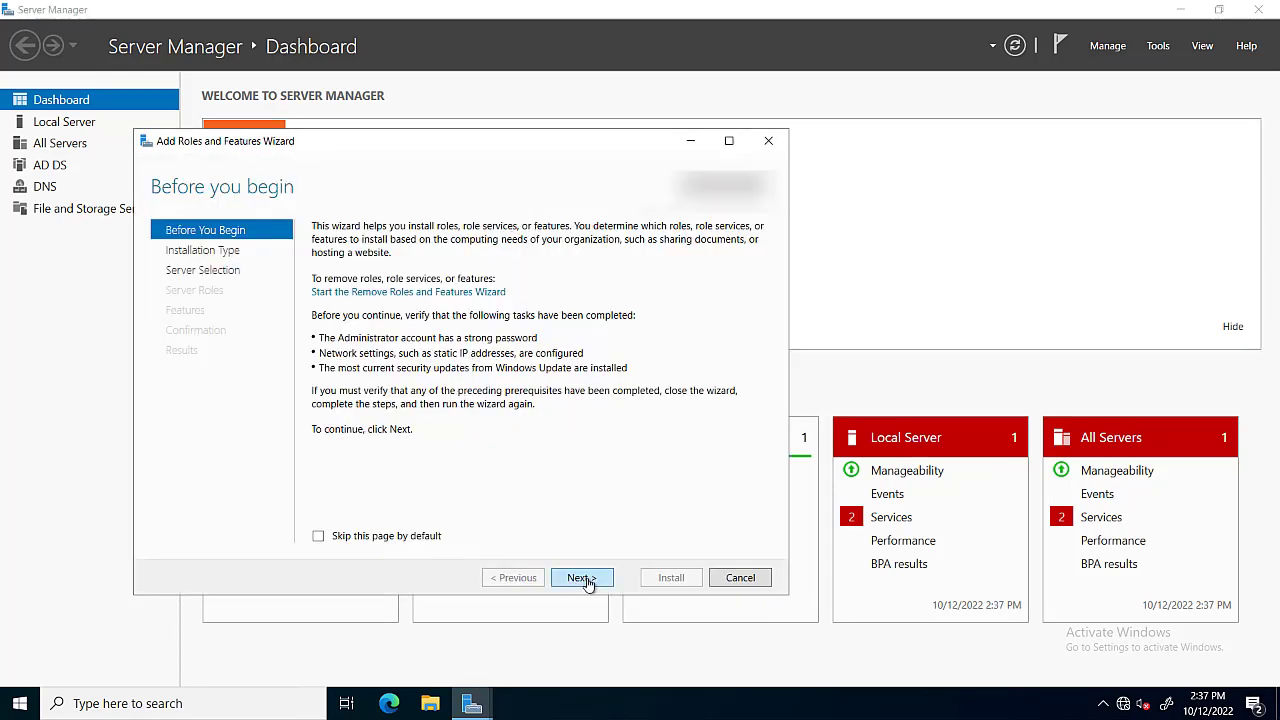
left_click(582, 578)
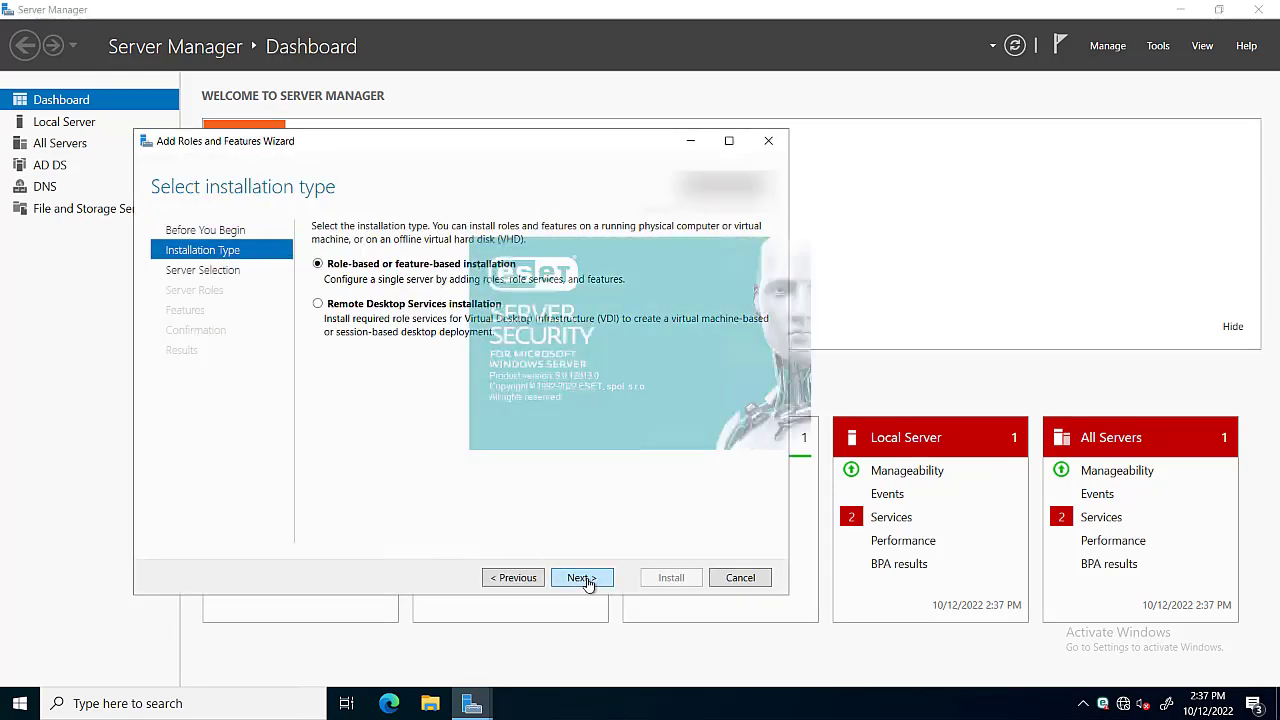
left_click(582, 578)
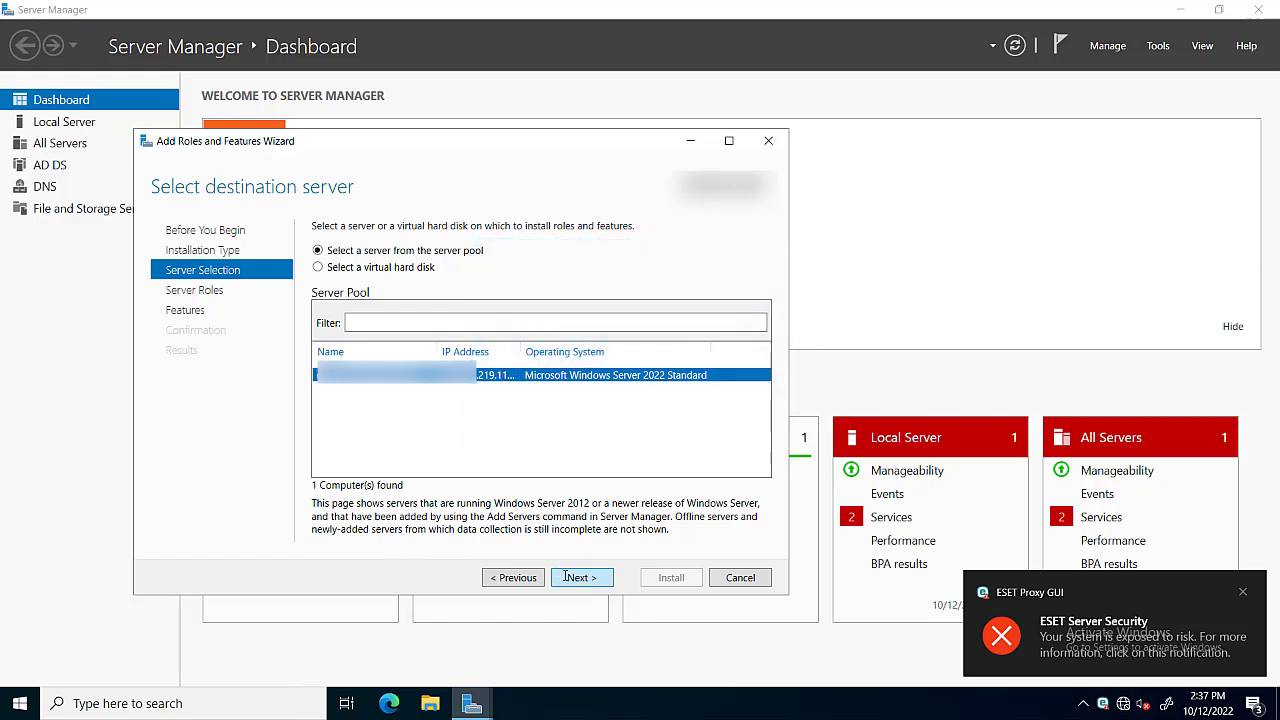
left_click(566, 577)
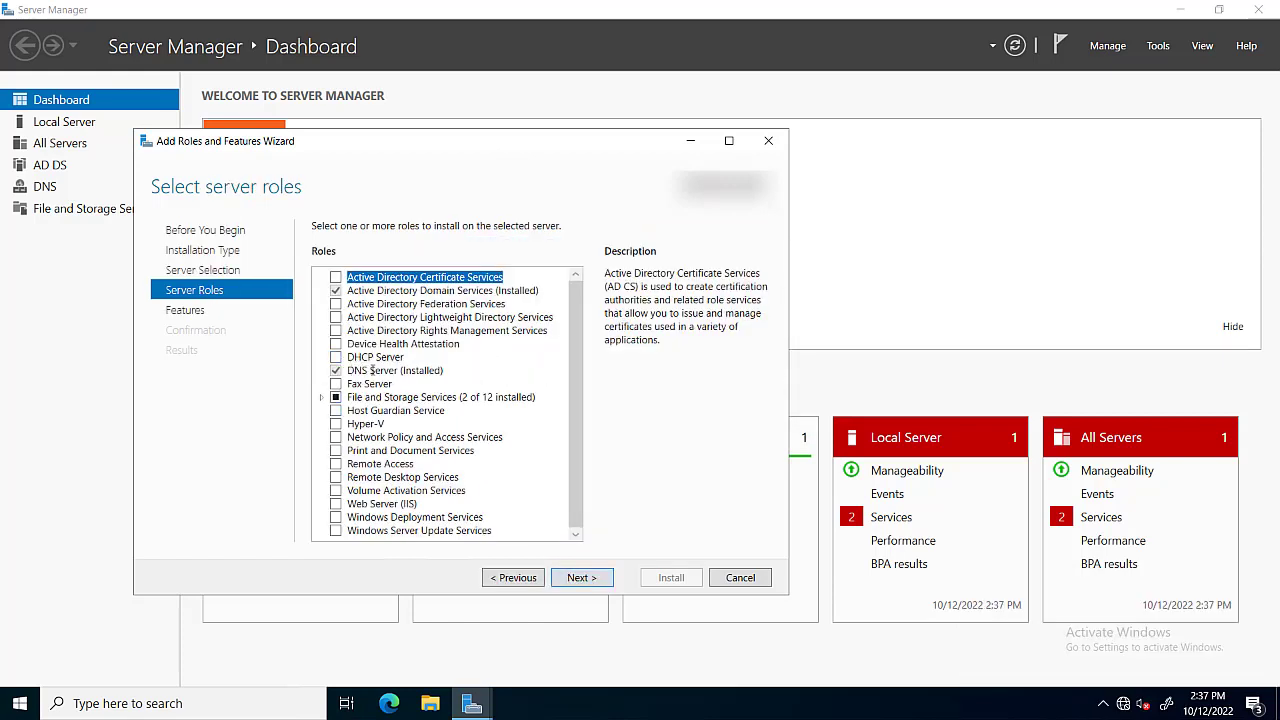
left_click(371, 370)
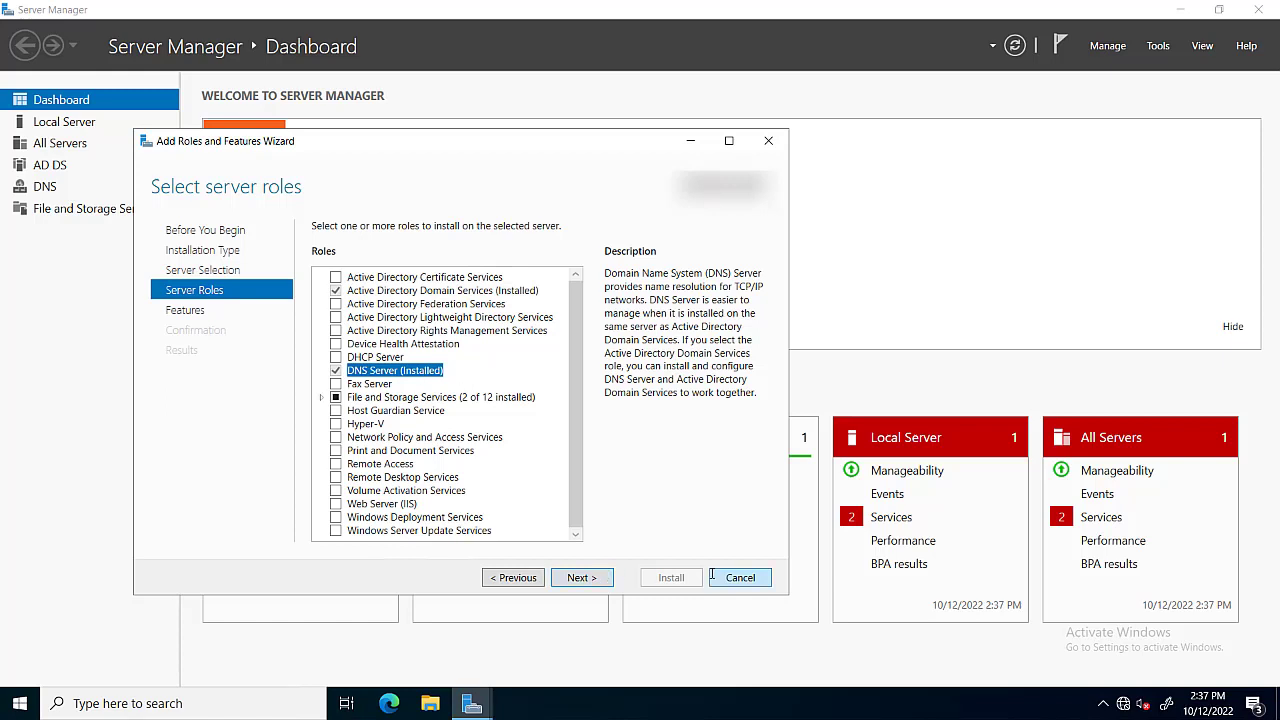
left_click(712, 577)
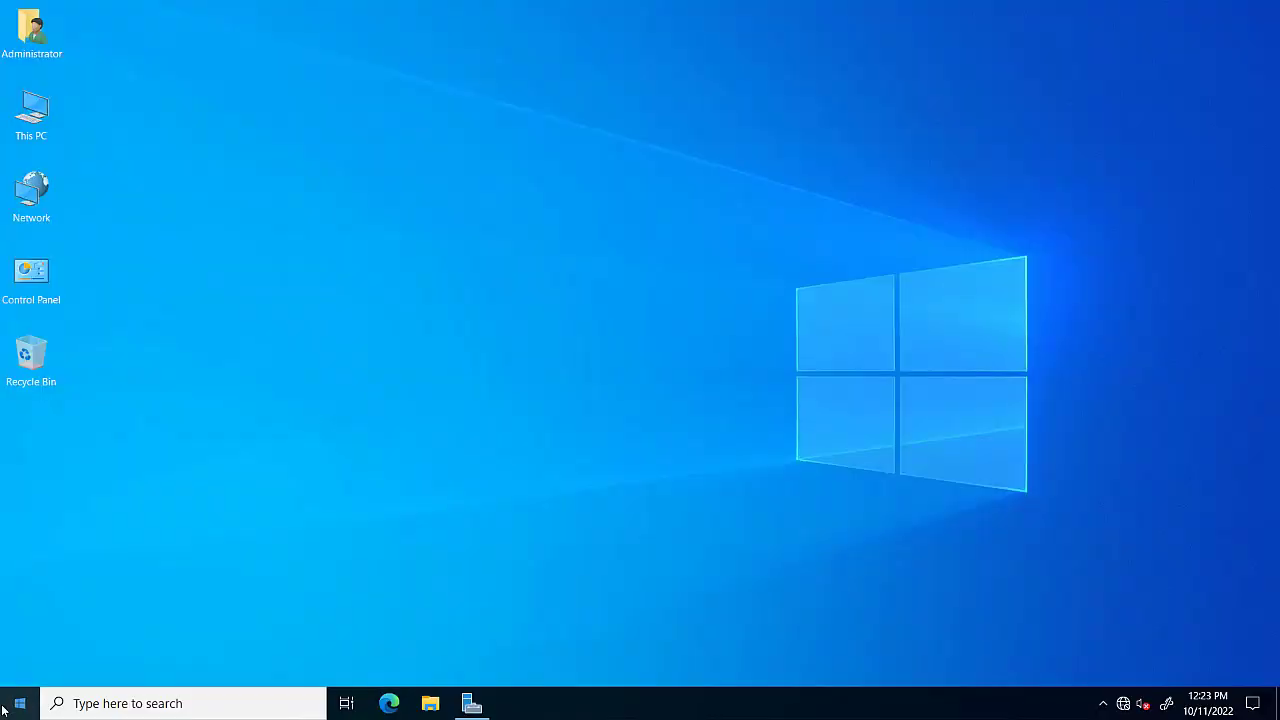
Step: Open the DNS administrative tool and maximize its window
left_click(20, 705)
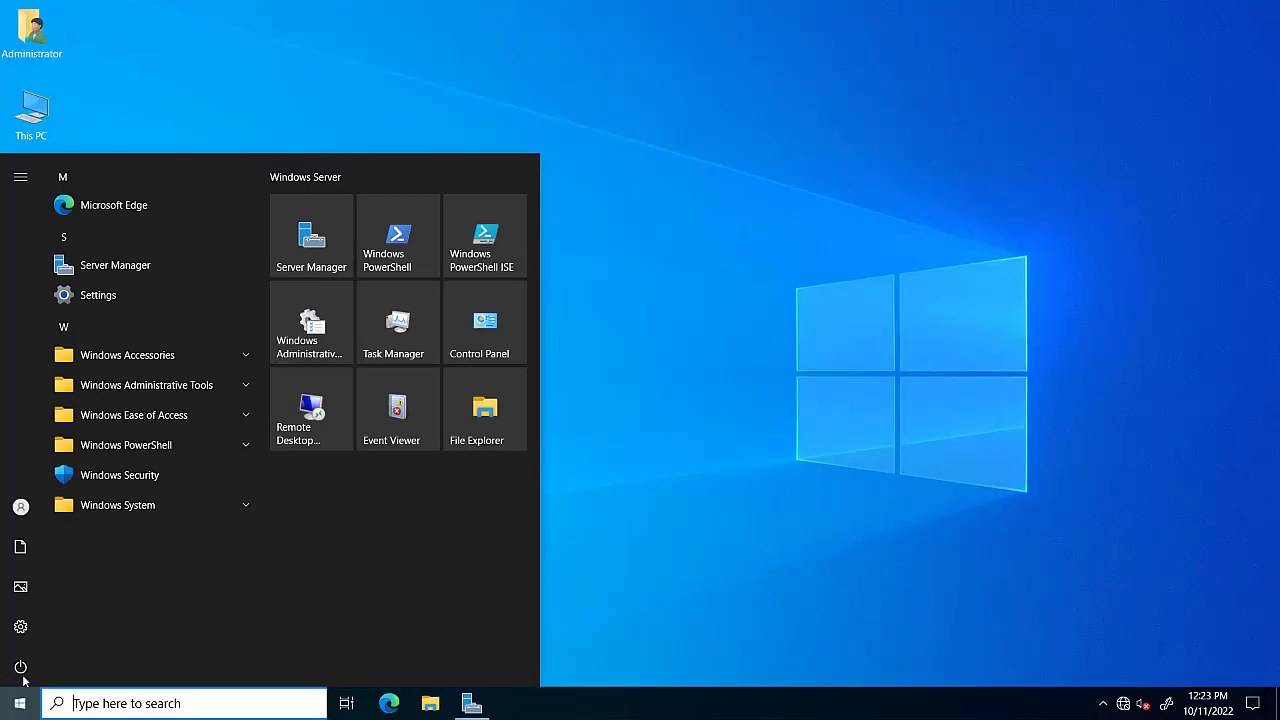
left_click(210, 386)
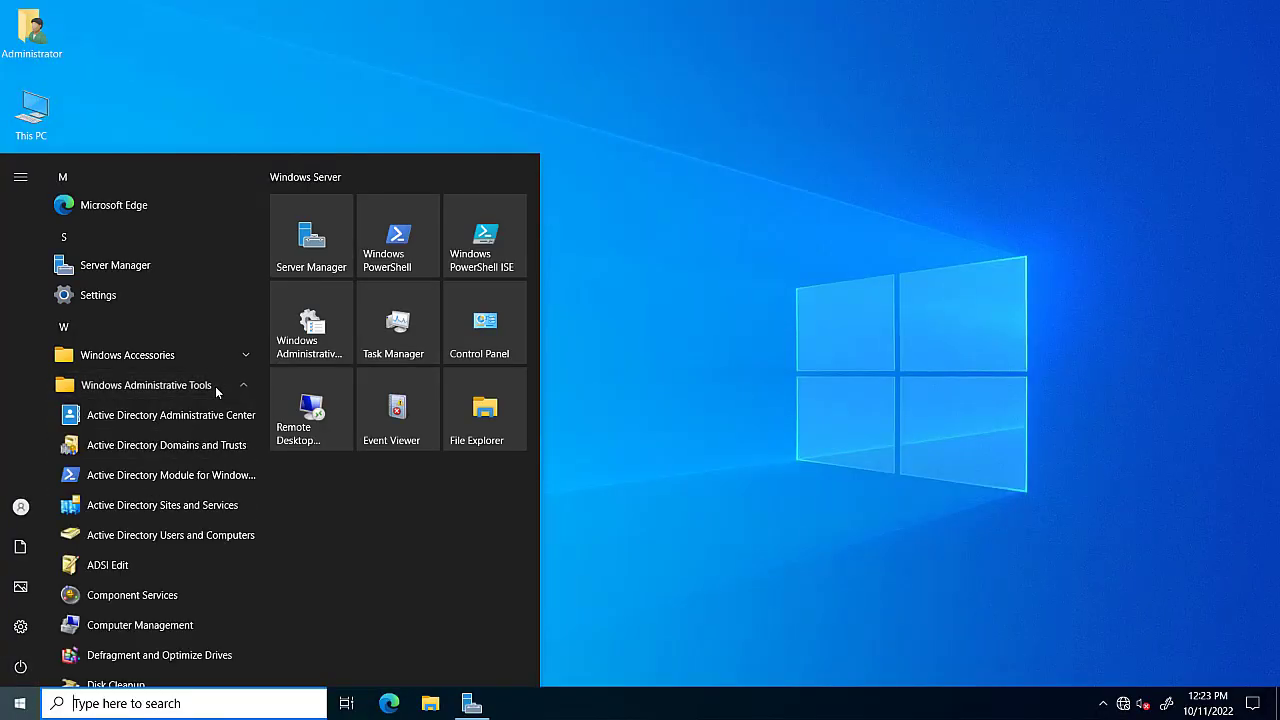
scroll(215, 400, "down", 3)
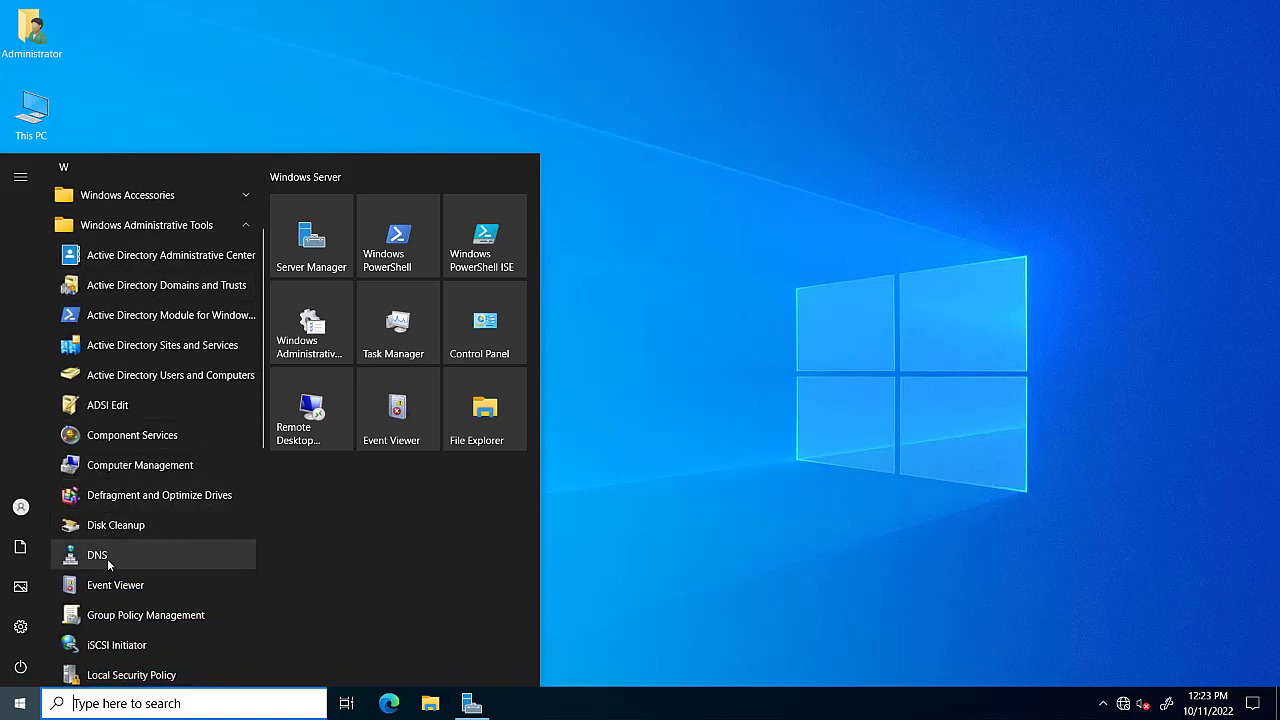
left_click(108, 560)
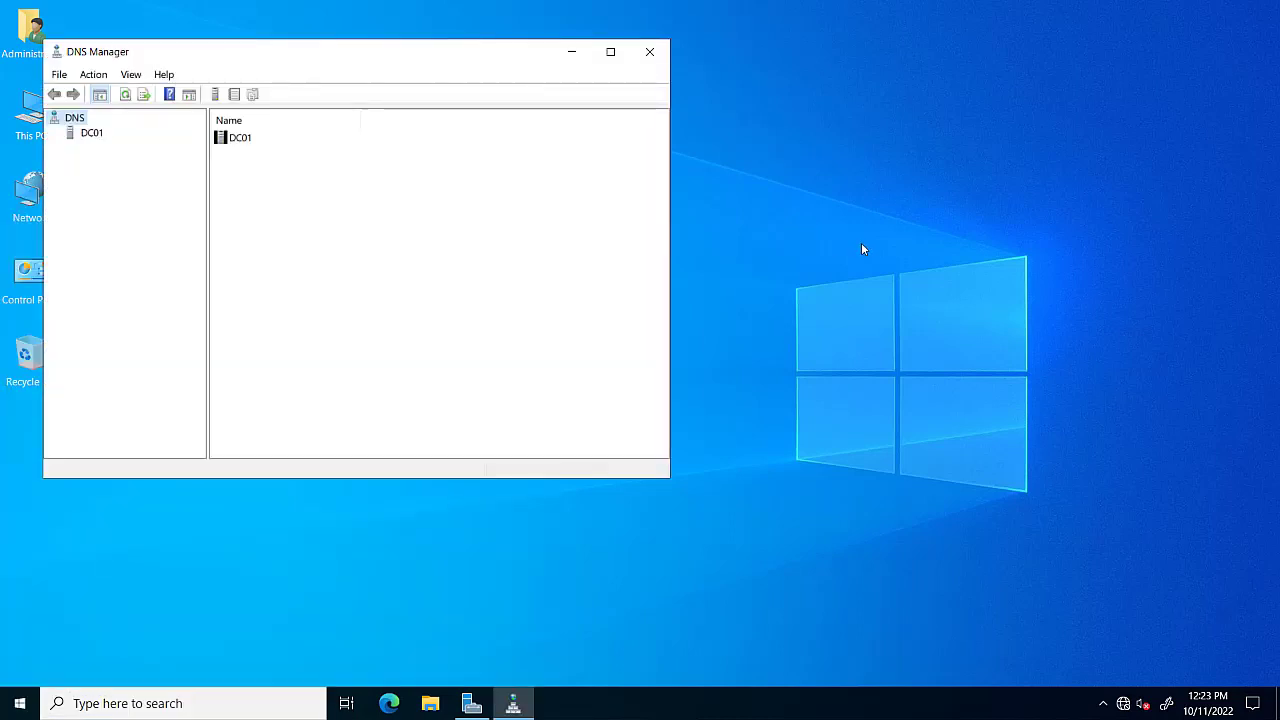
left_click(611, 51)
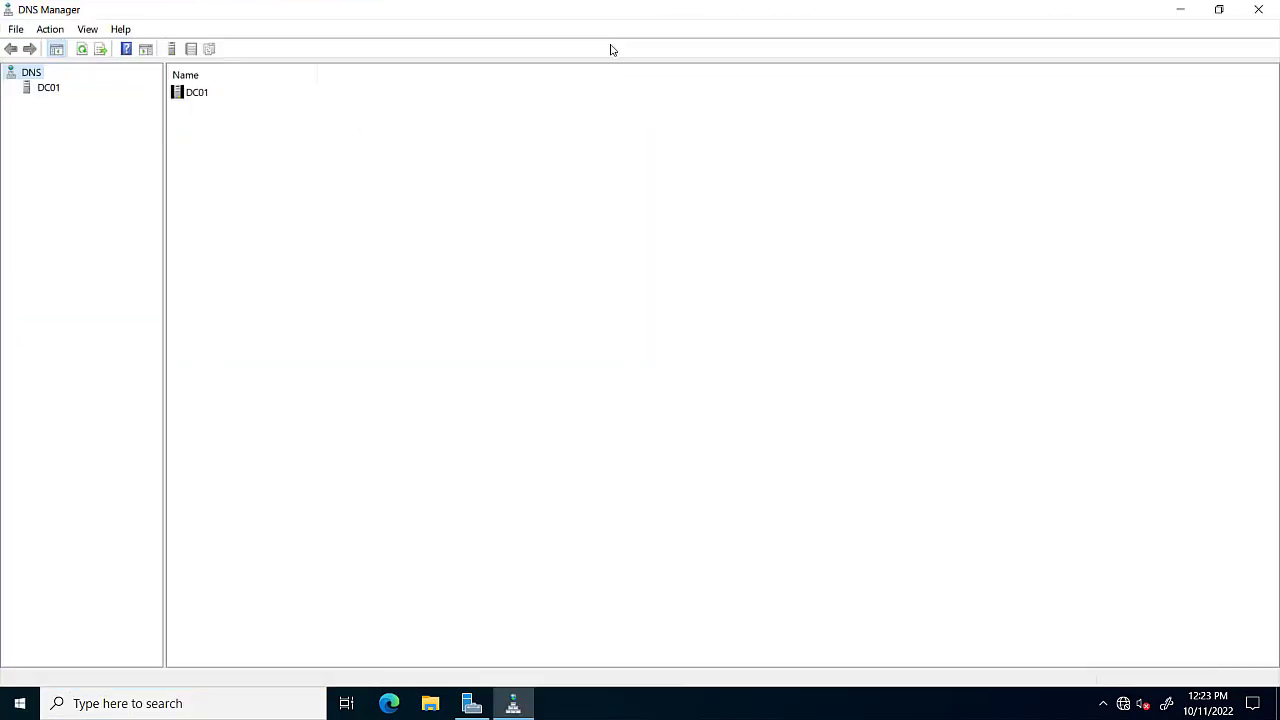
Step: Expand the DC01 server and its forward lookup zones, and view the records of the second zone
left_click(48, 88)
left_click(14, 88)
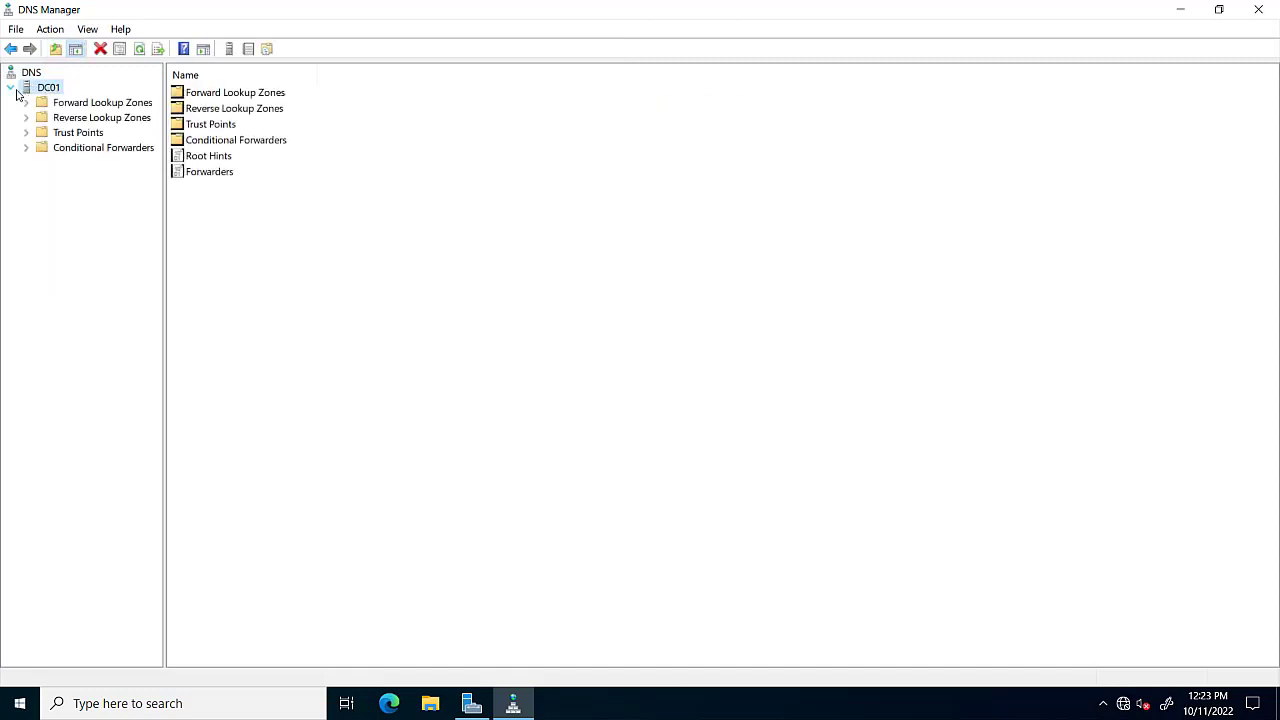
left_click(67, 104)
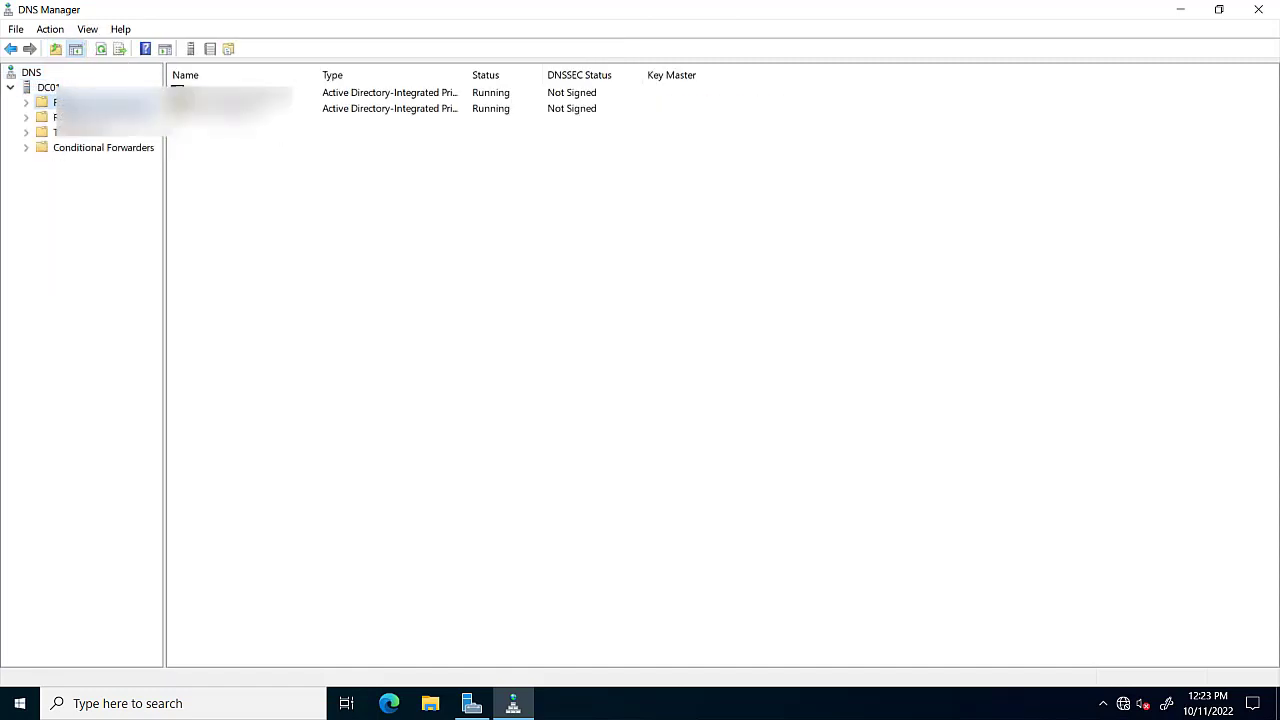
left_click(26, 102)
left_click(80, 134)
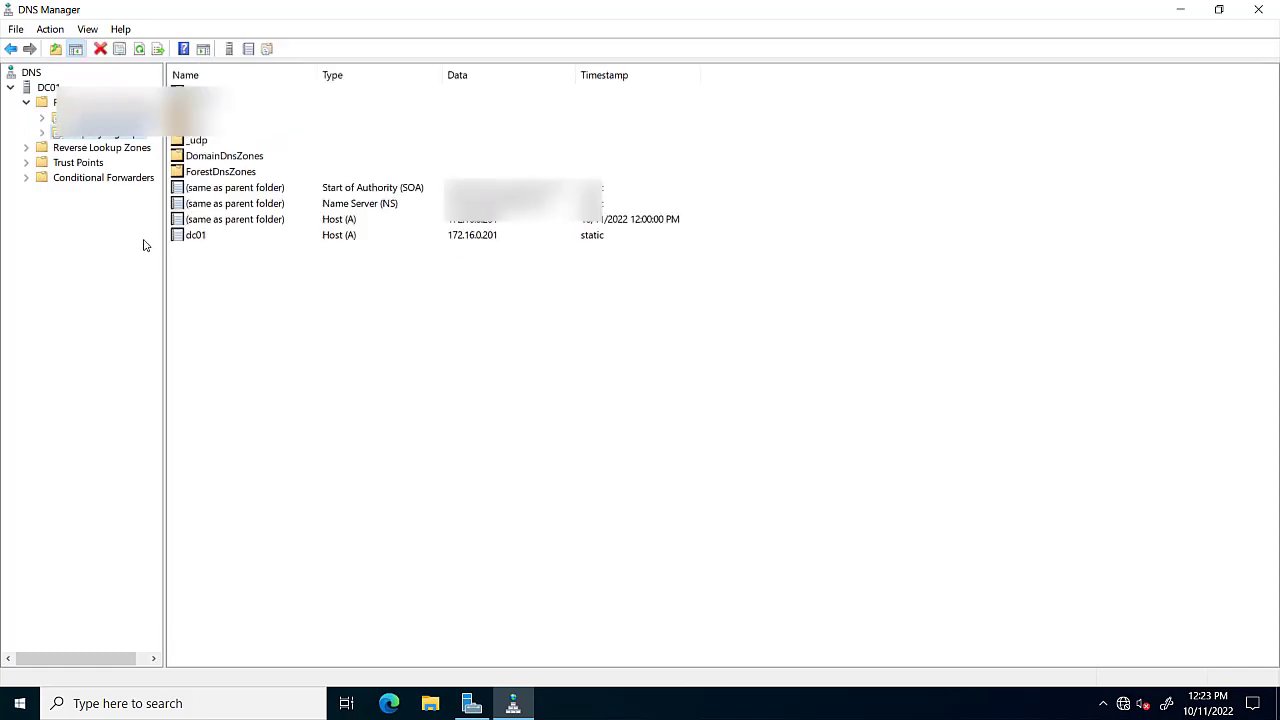
Step: Start a new IPv4 reverse lookup zone as a primary zone stored in Active Directory, replicated to all DNS servers in this domain
left_click(78, 148)
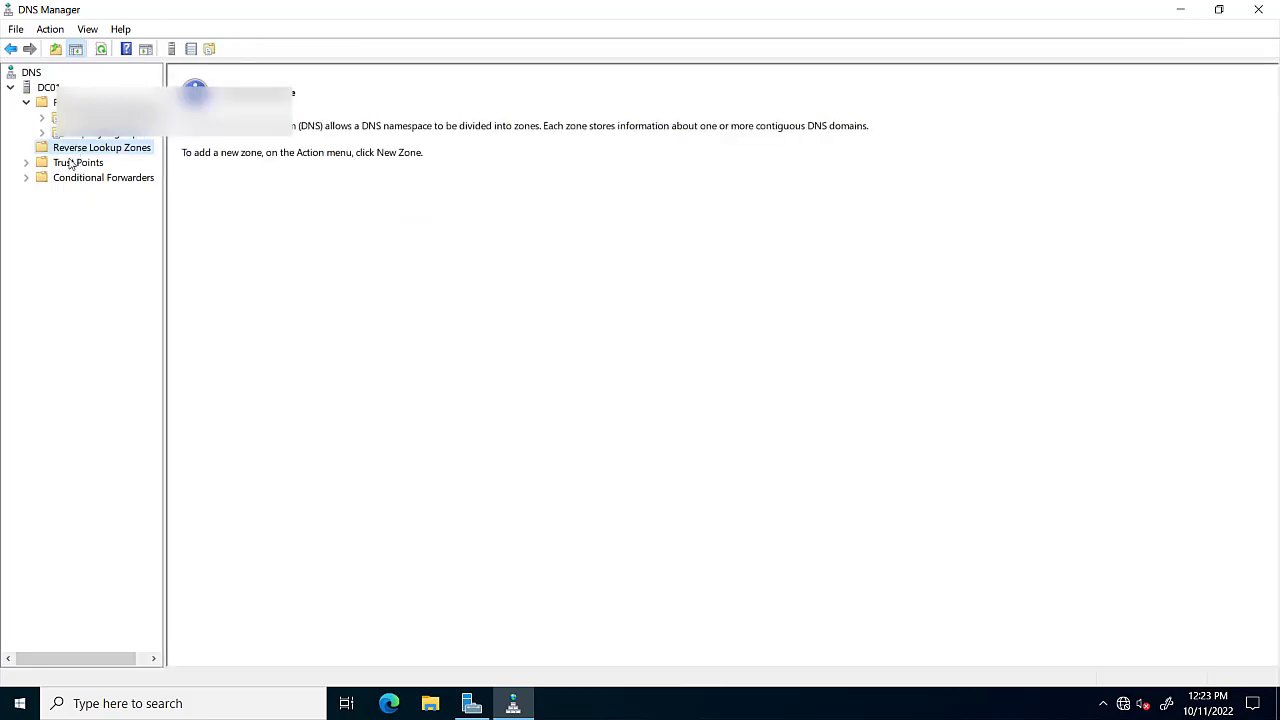
right_click(71, 150)
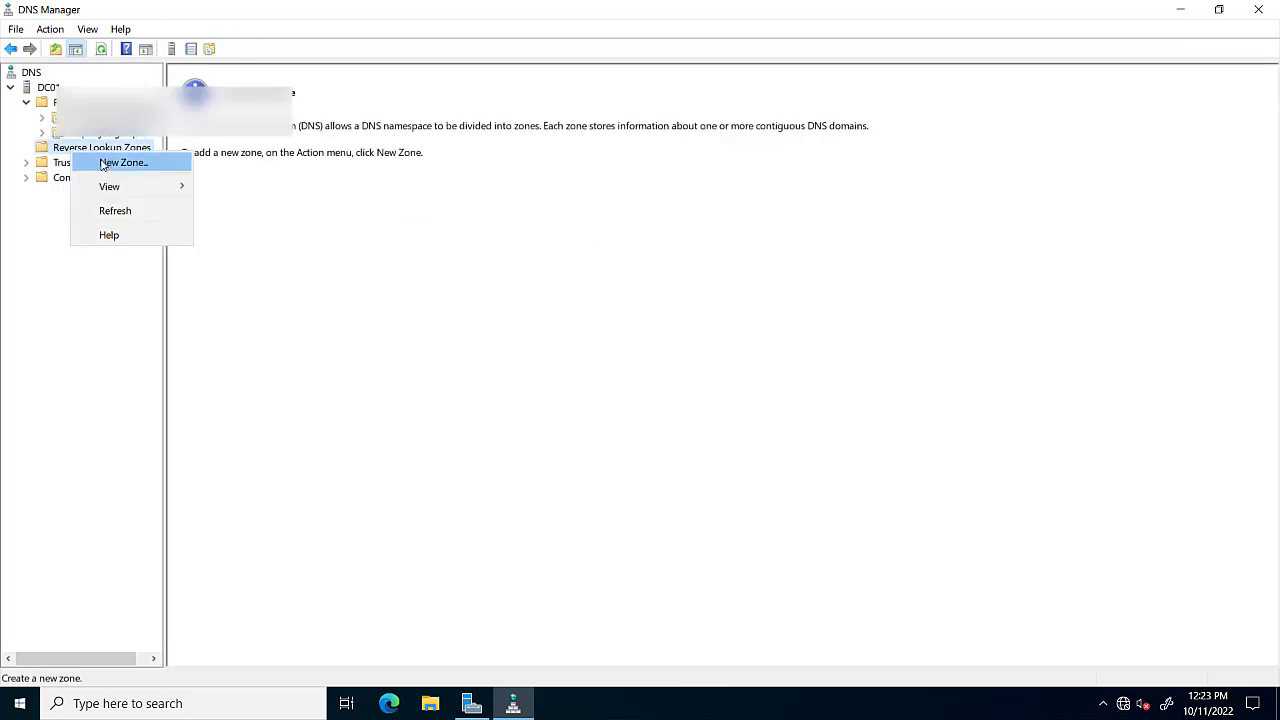
left_click(106, 164)
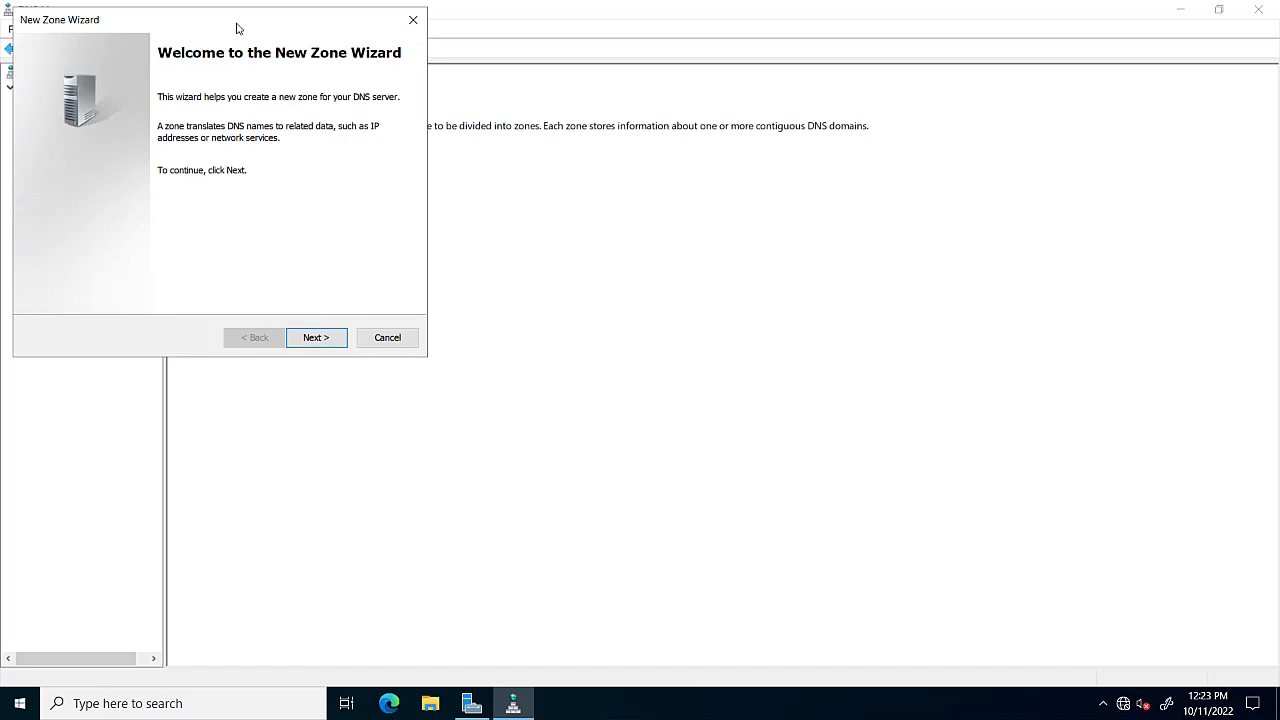
left_click_drag(237, 25, 508, 151)
left_click(586, 465)
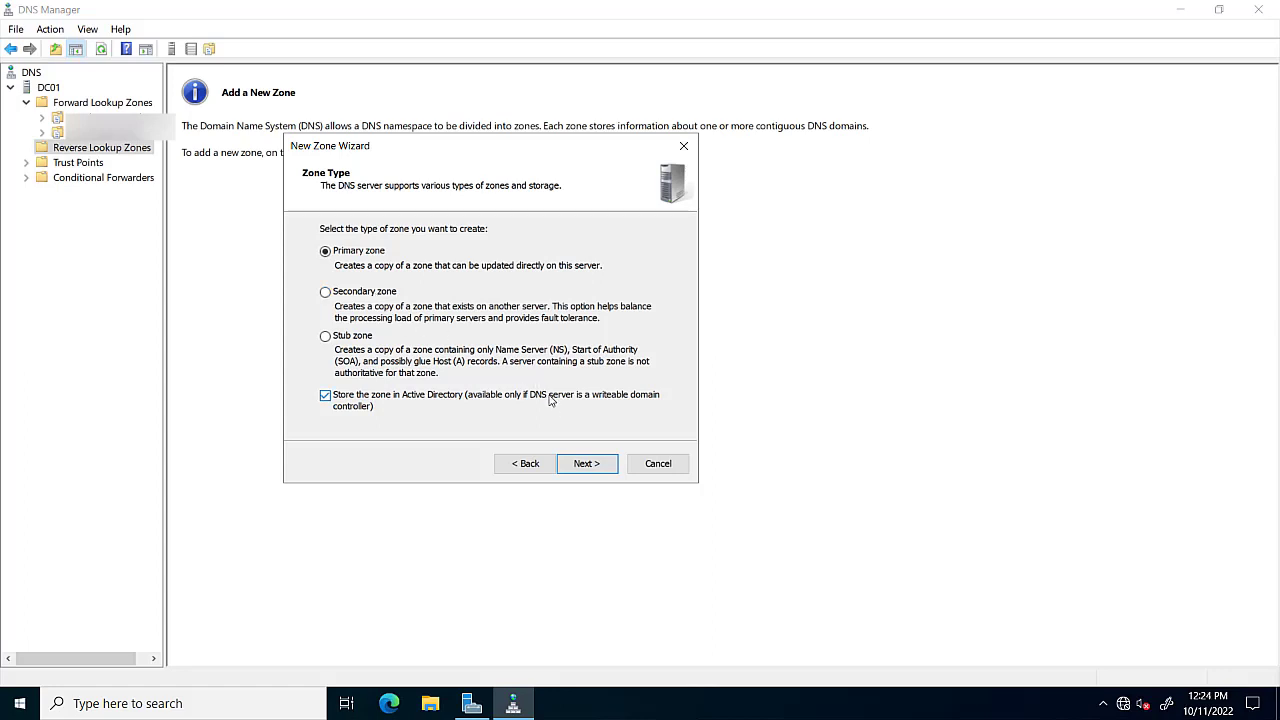
left_click(584, 465)
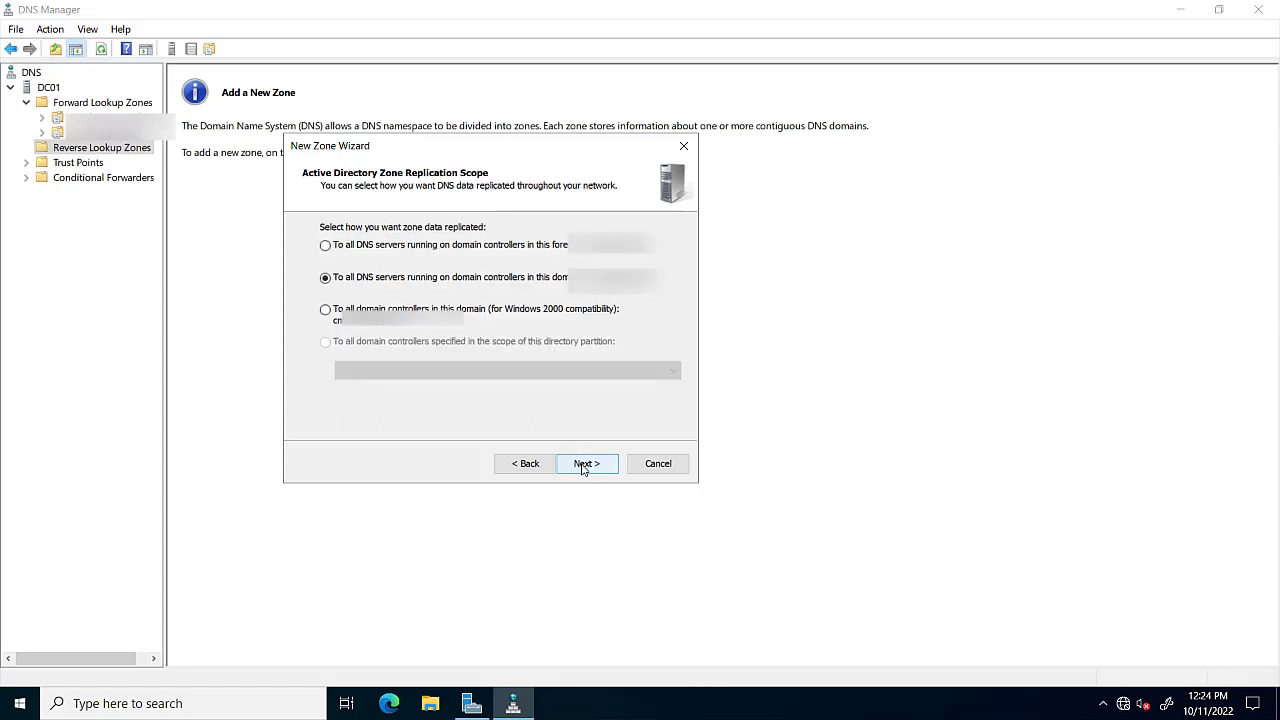
left_click(584, 465)
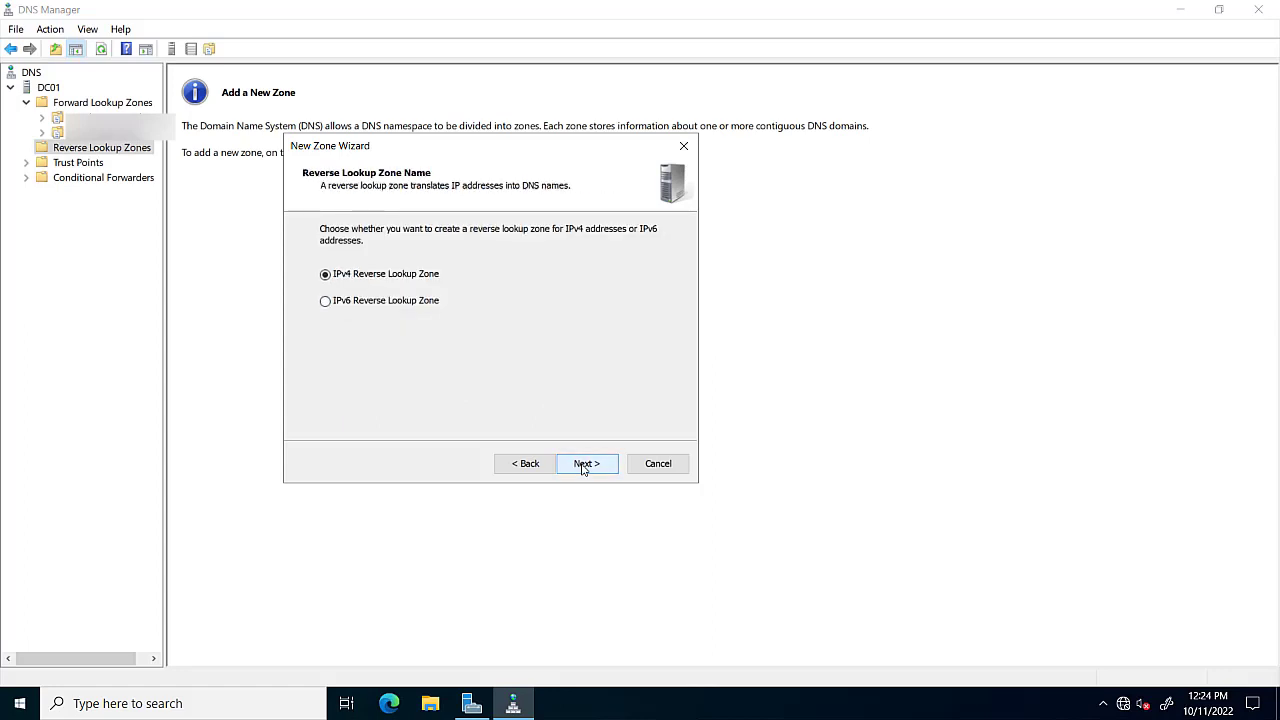
left_click(584, 465)
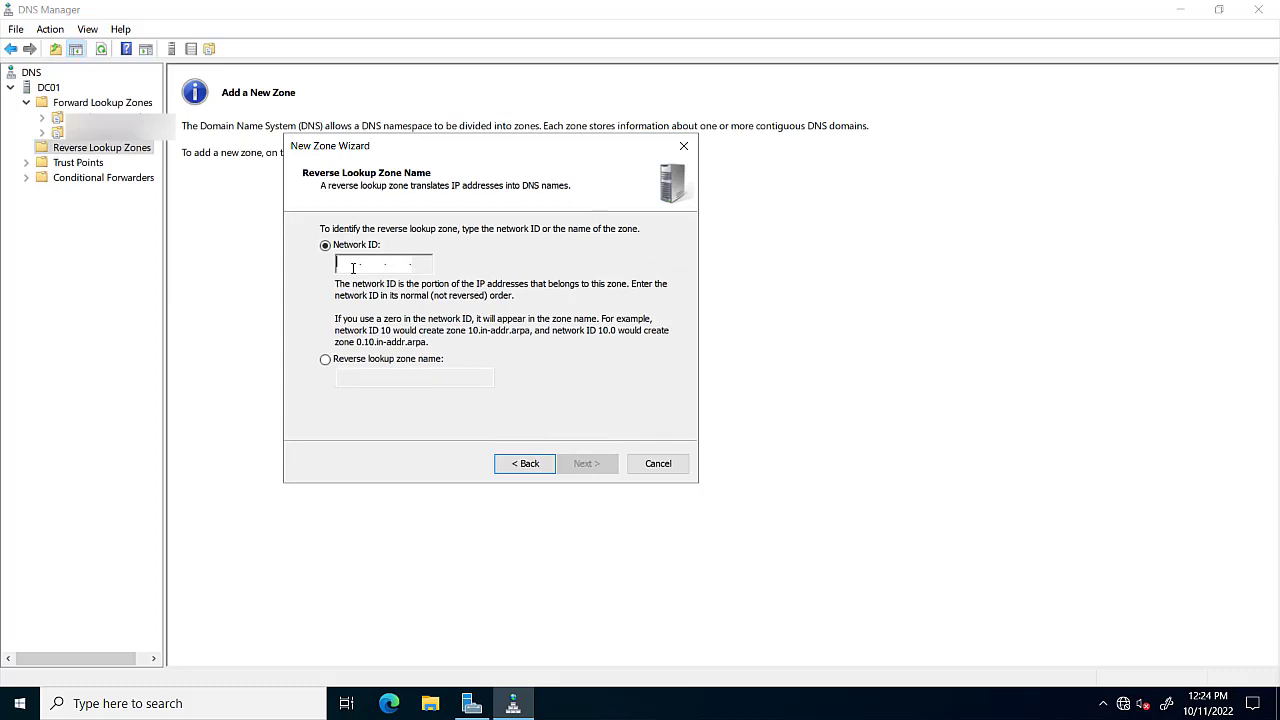
Step: Set the reverse lookup zone's network ID to 172.16.0
type("172.")
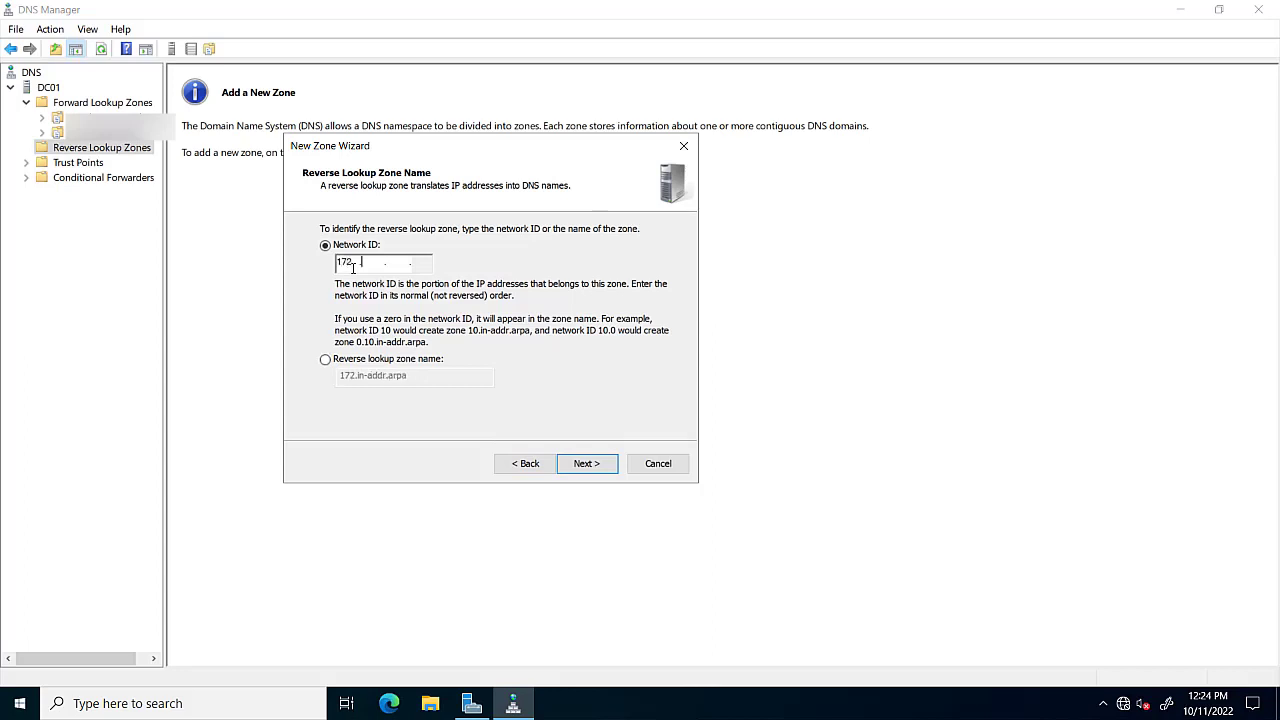
type("16.0")
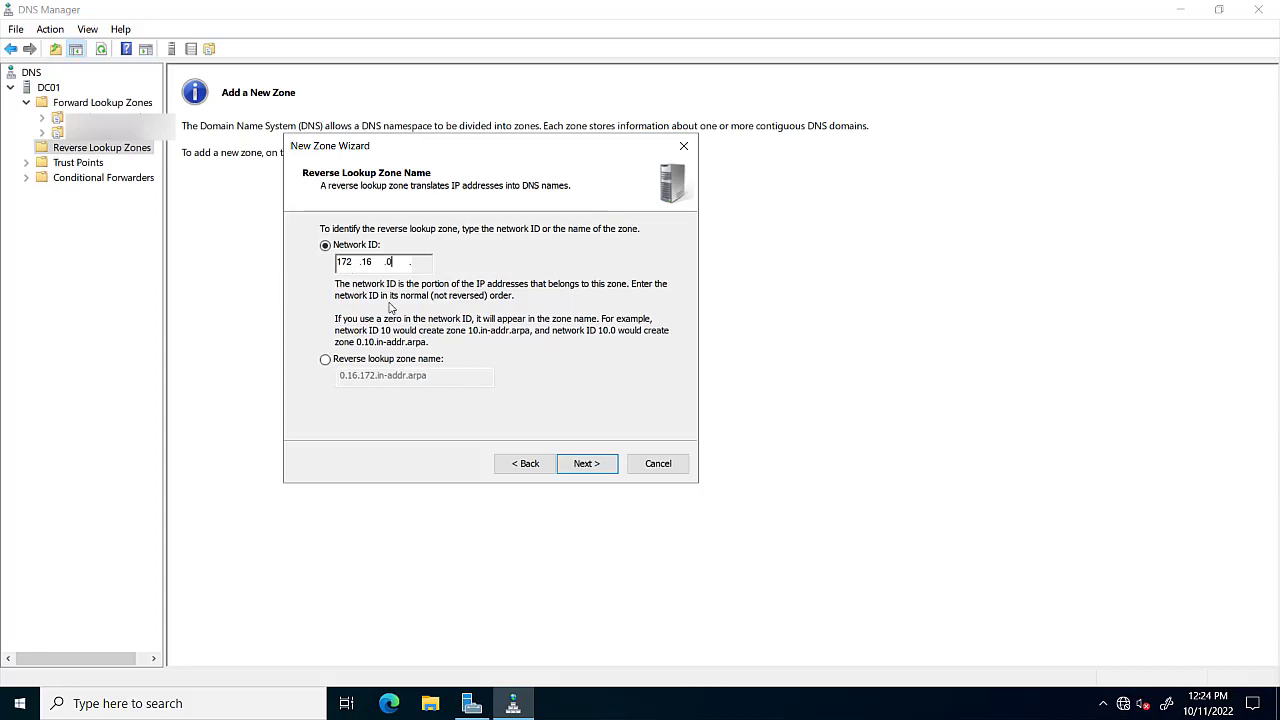
left_click(425, 261)
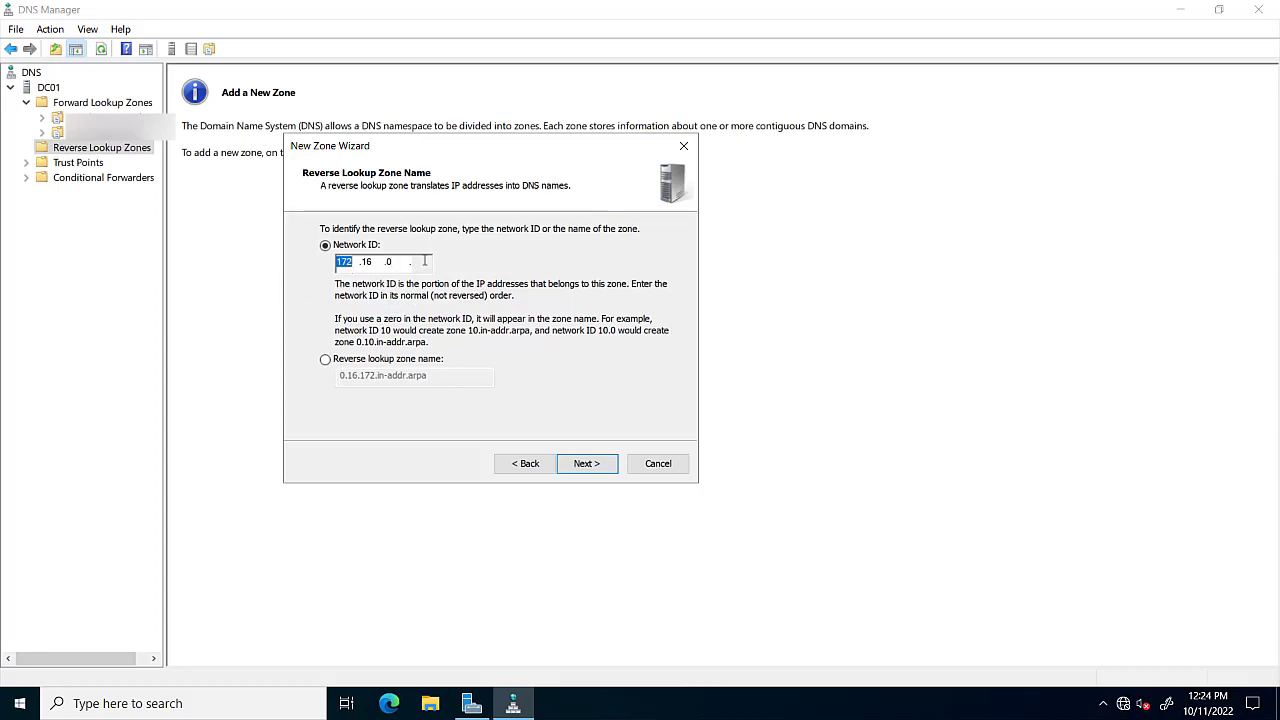
Step: Allow only secure dynamic updates for the 172.16.0 reverse lookup zone and finish creating it
left_click(580, 471)
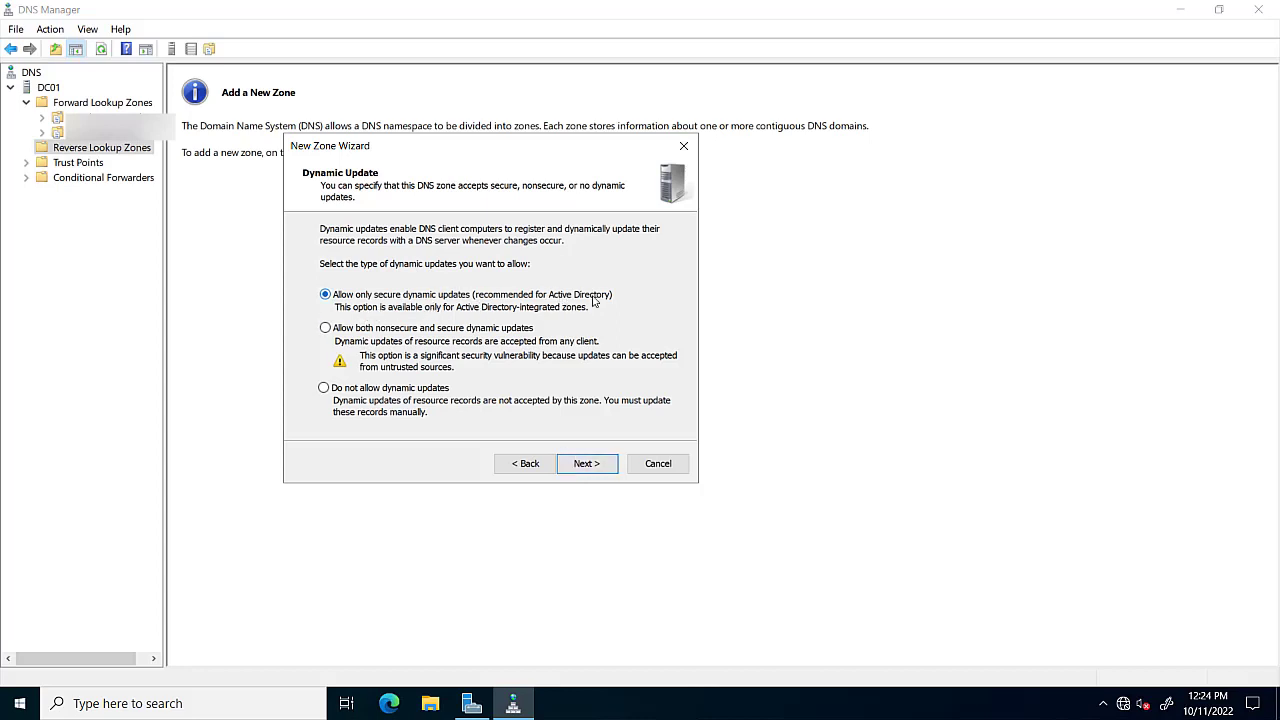
left_click(600, 468)
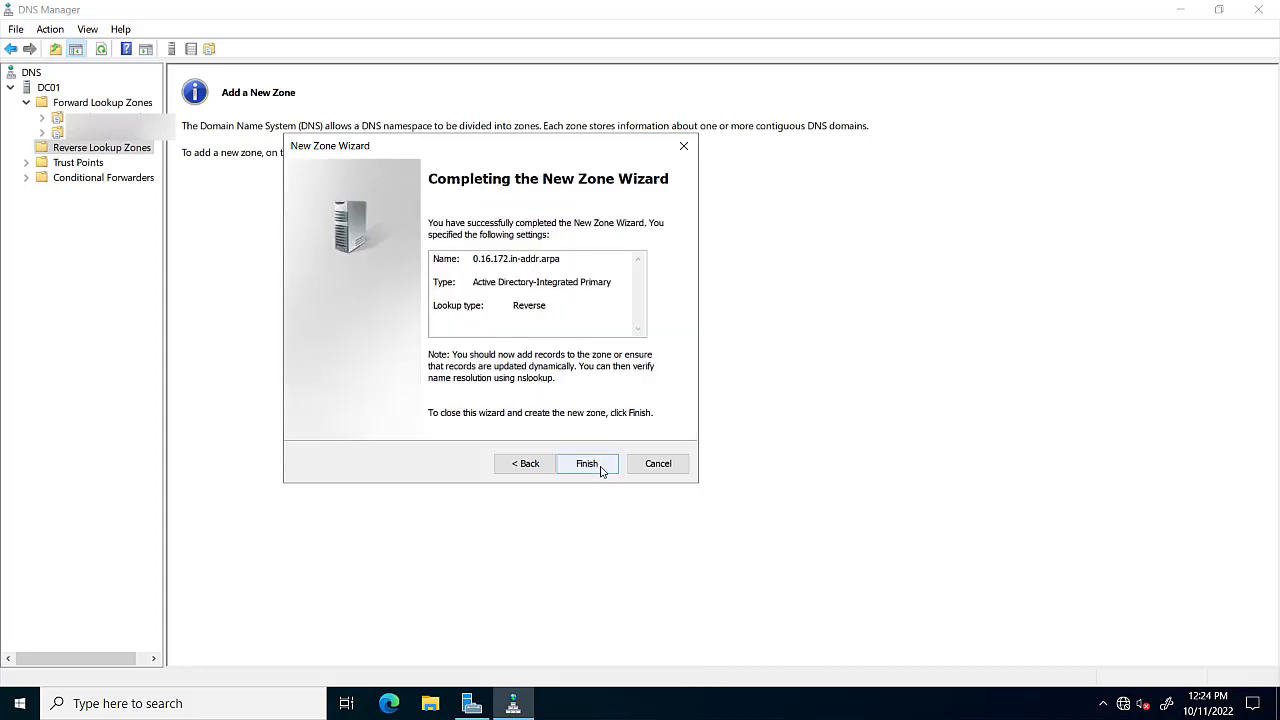
left_click(588, 464)
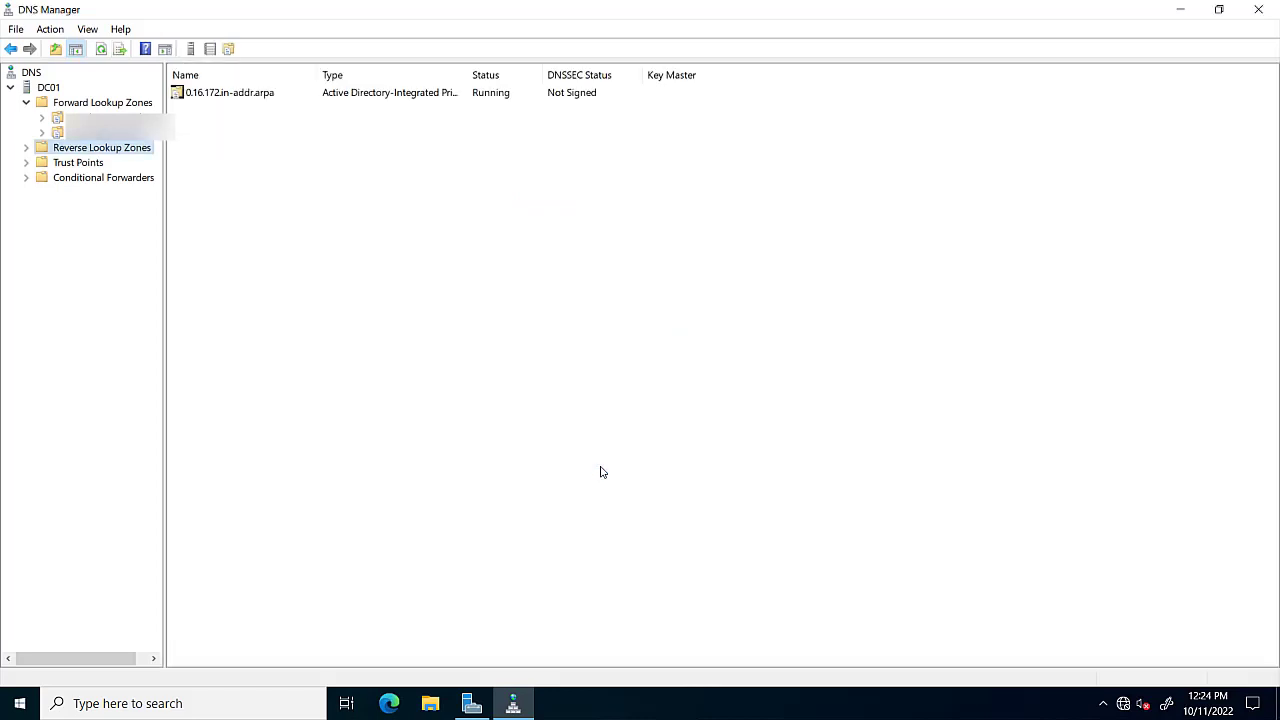
Step: View the records of the new 0.16.172.in-addr.arpa zone and the contents of the Trust Points and Conditional Forwarders folders
left_click(26, 147)
left_click(89, 165)
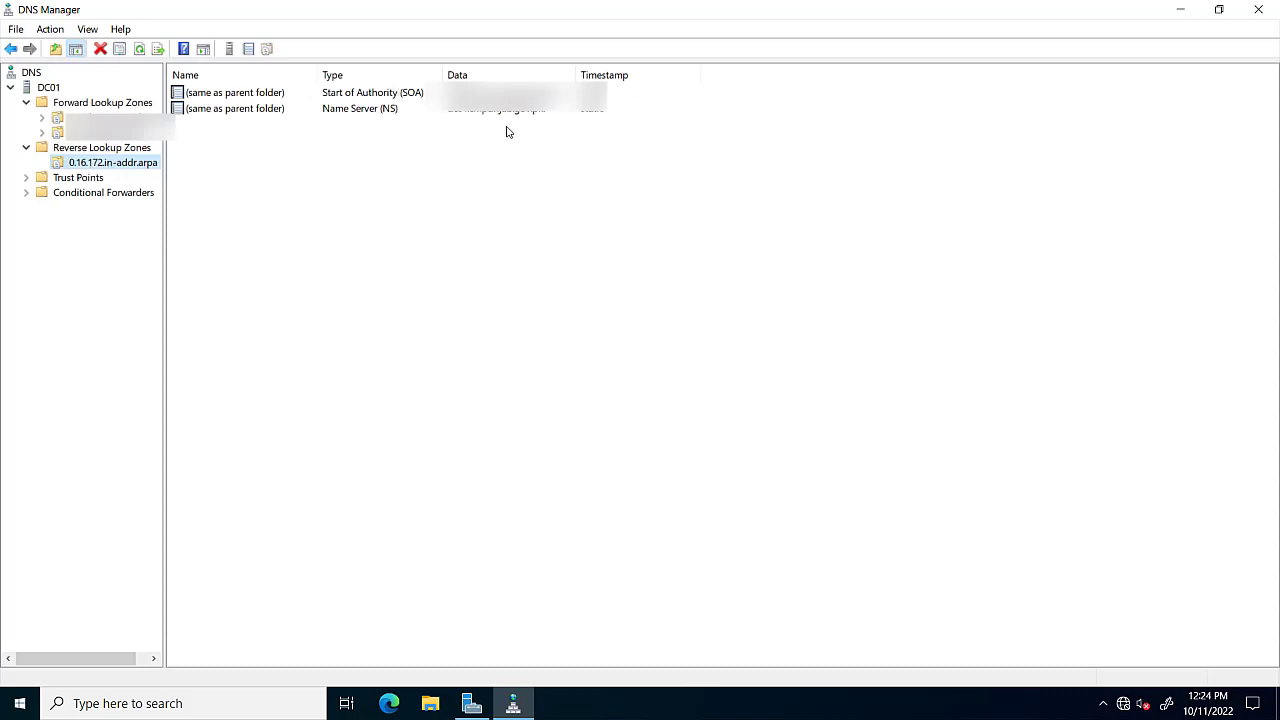
left_click(73, 178)
left_click(72, 193)
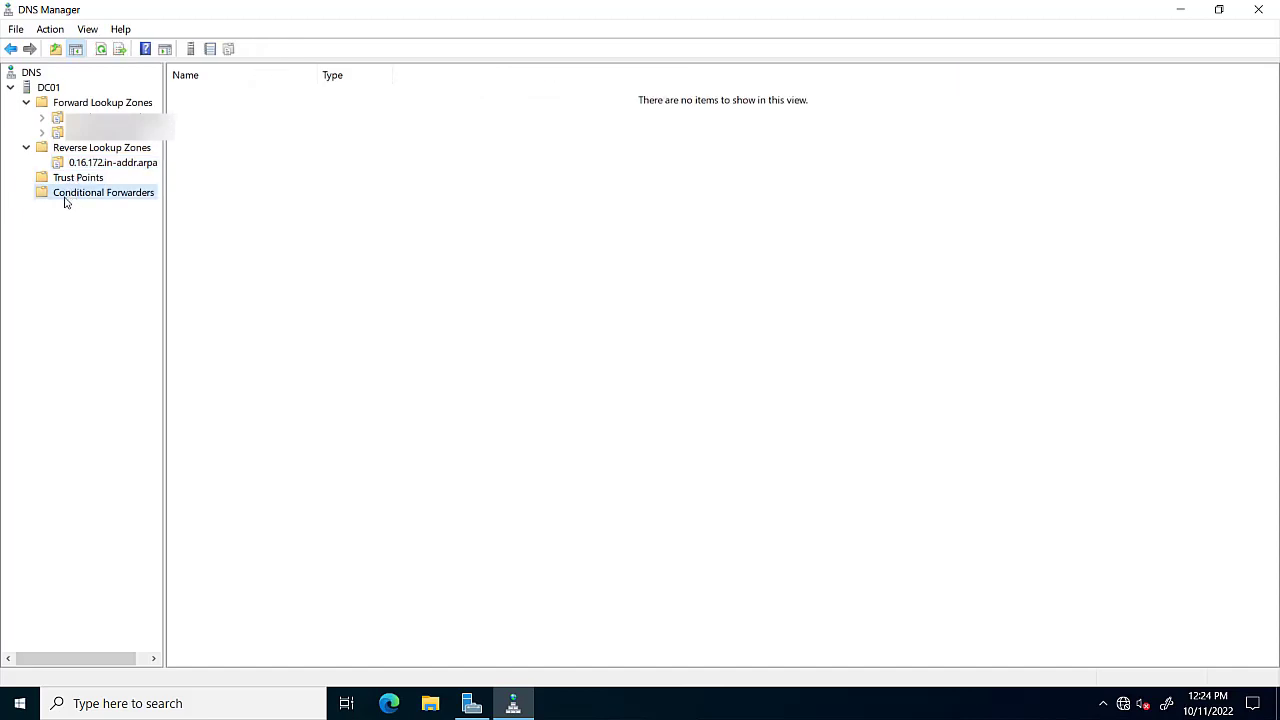
right_click(100, 204)
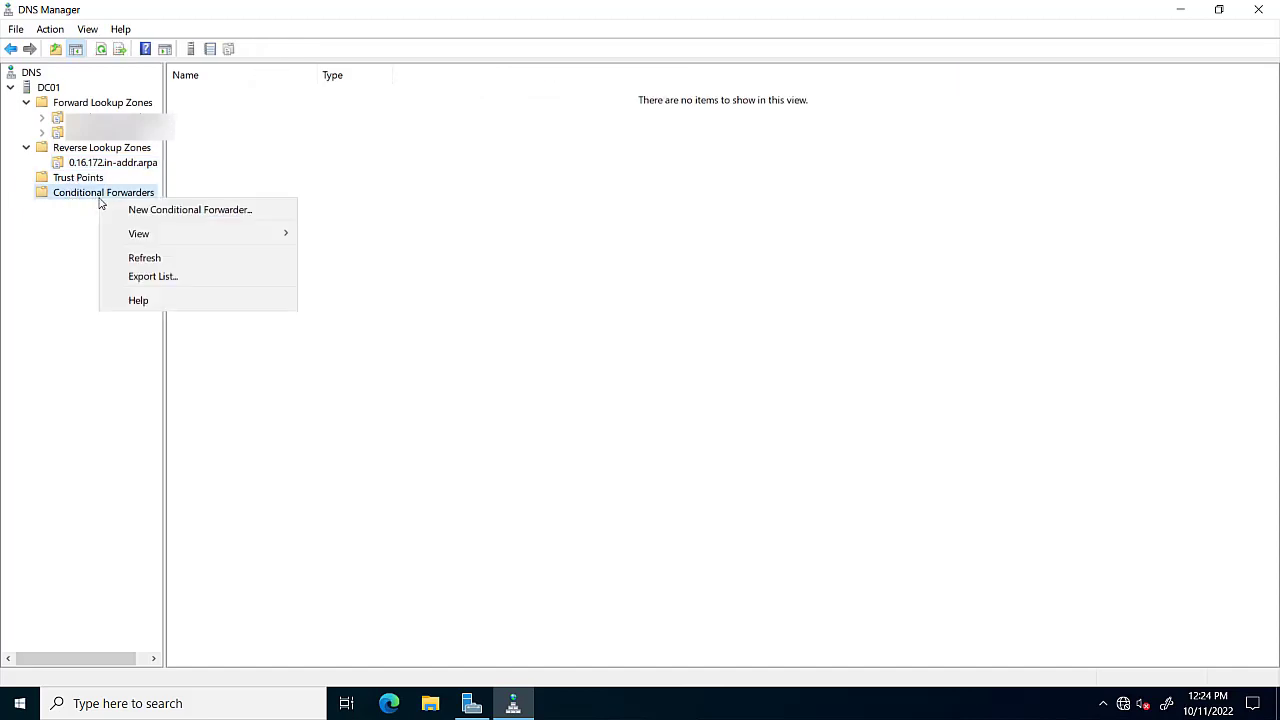
left_click(430, 208)
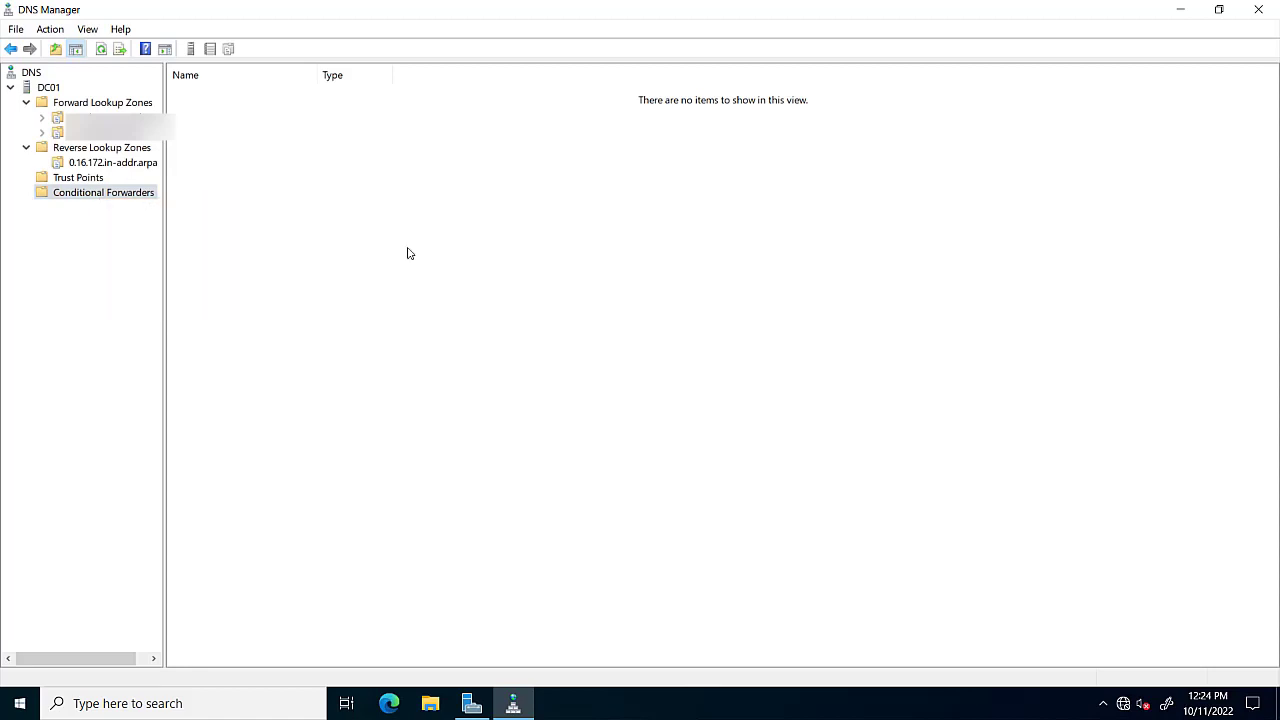
Step: Collapse the forward lookup zones, and examine the settings for a new conditional forwarder without creating one
left_click(27, 149)
left_click(26, 102)
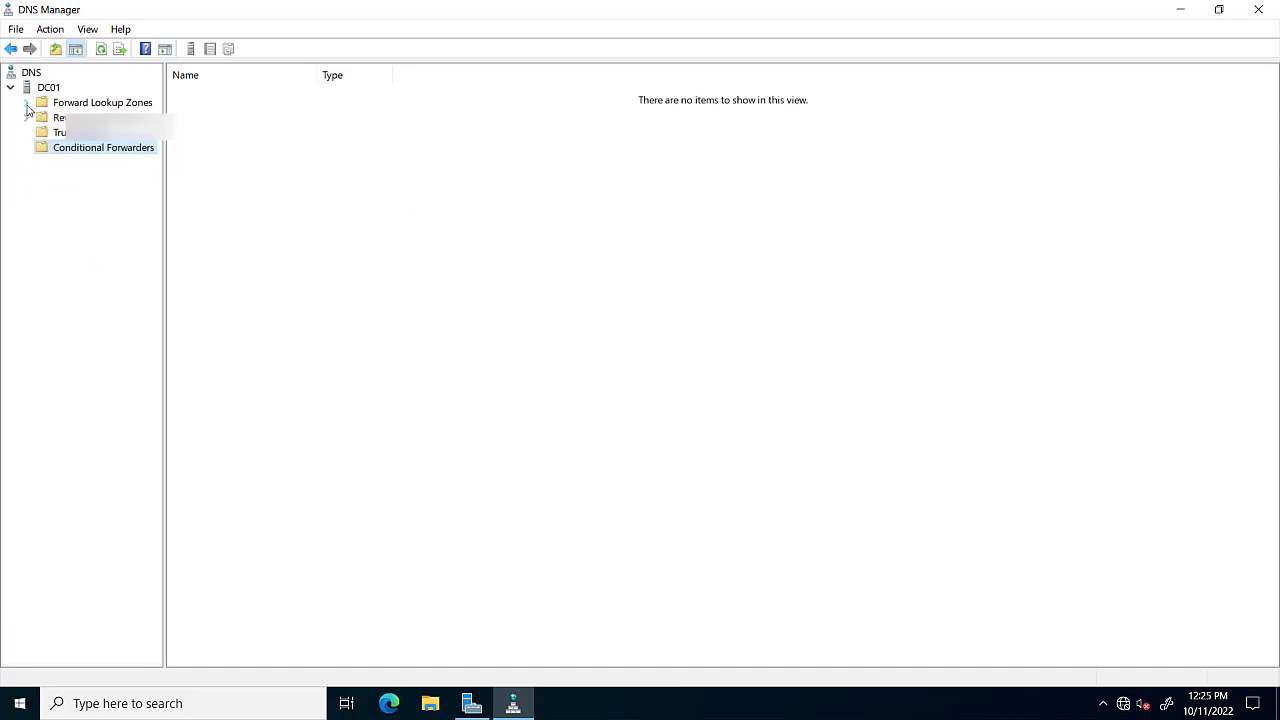
left_click(28, 118)
right_click(91, 165)
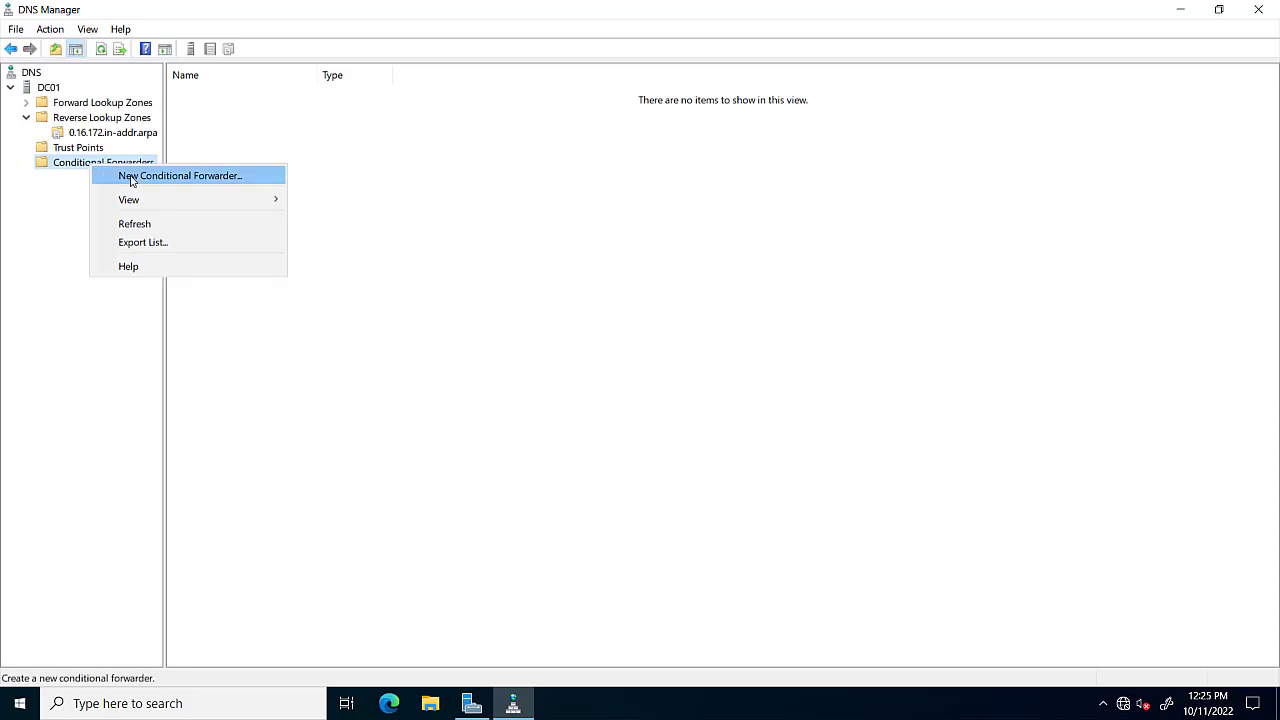
left_click(130, 178)
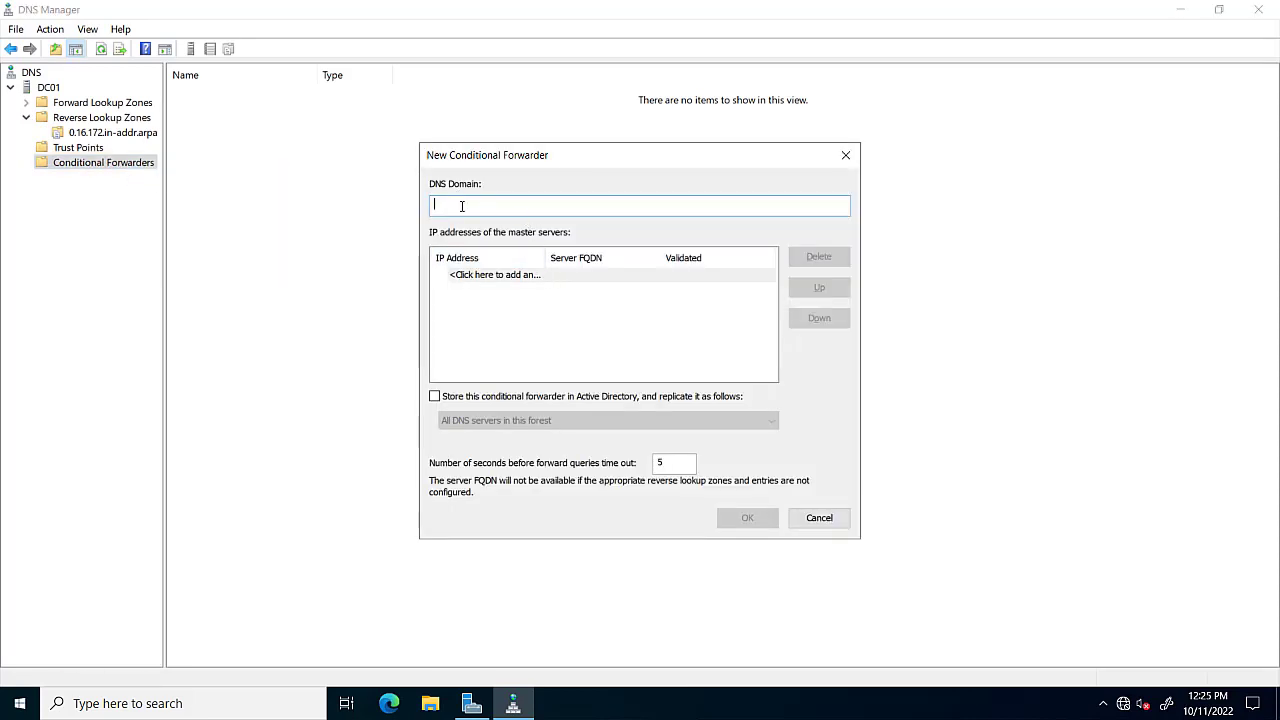
left_click(821, 524)
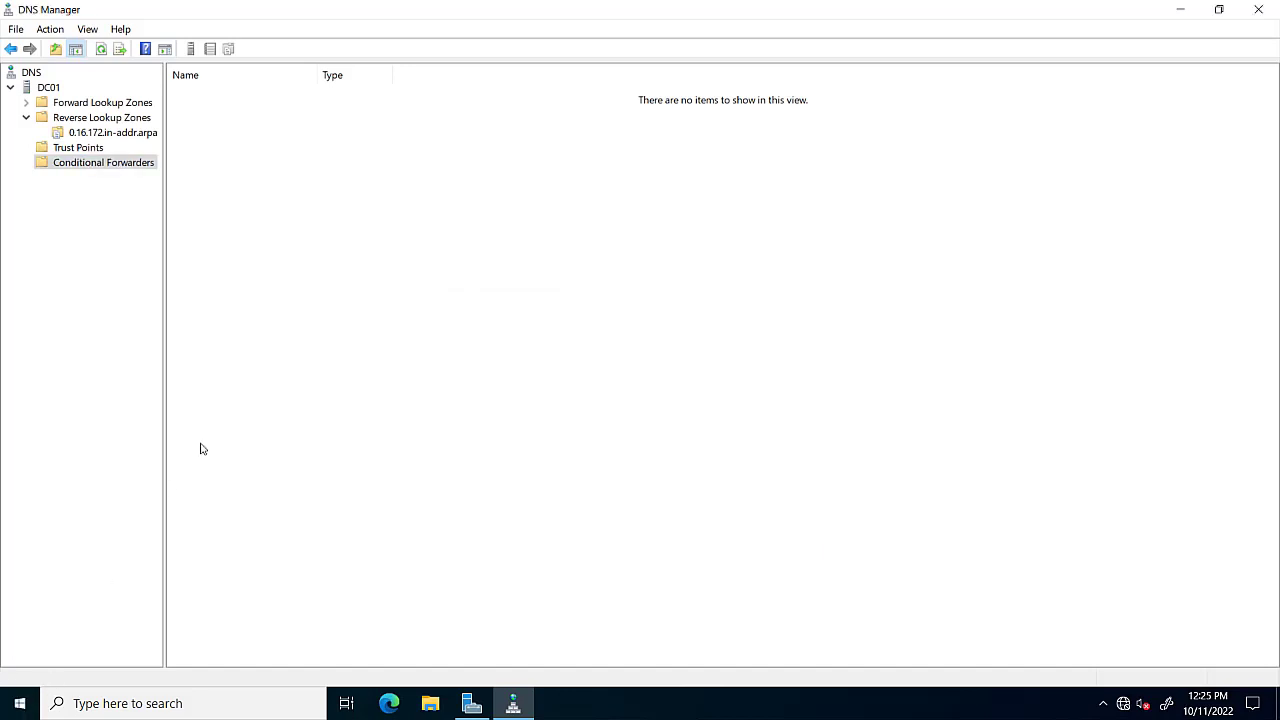
Step: Open a Command Prompt and start an interactive nslookup session
key("super+r")
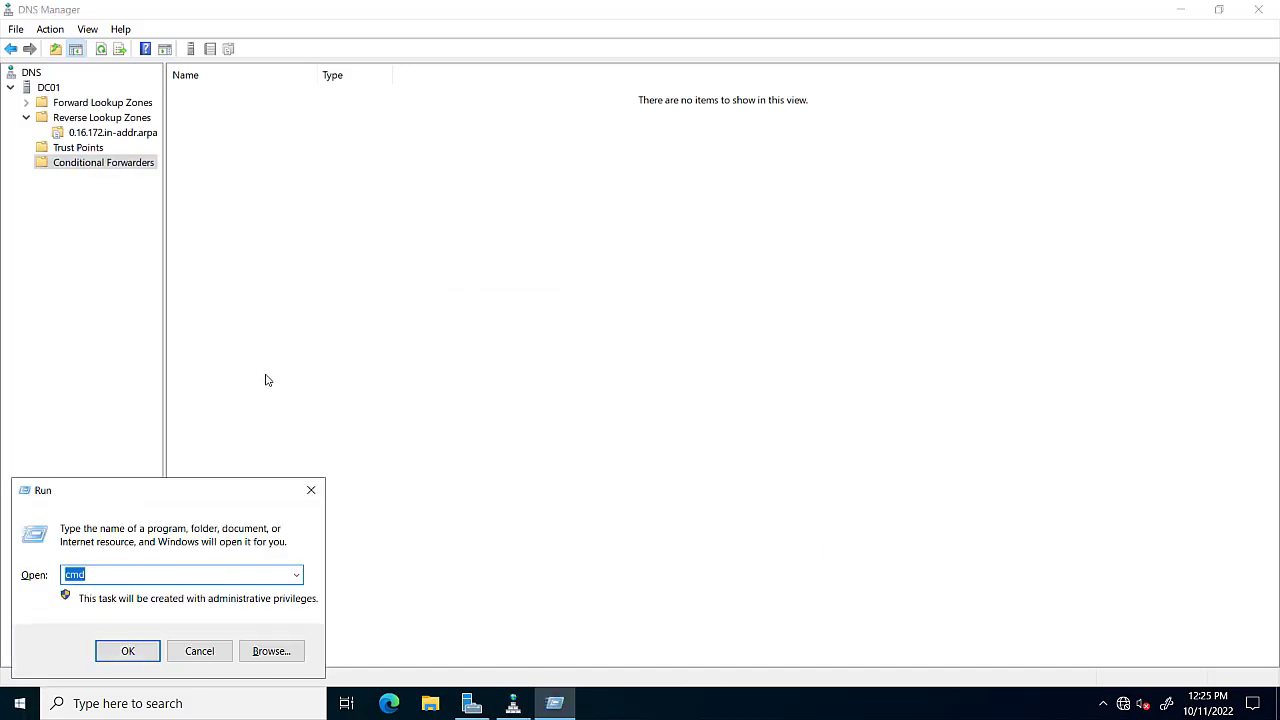
key("Return")
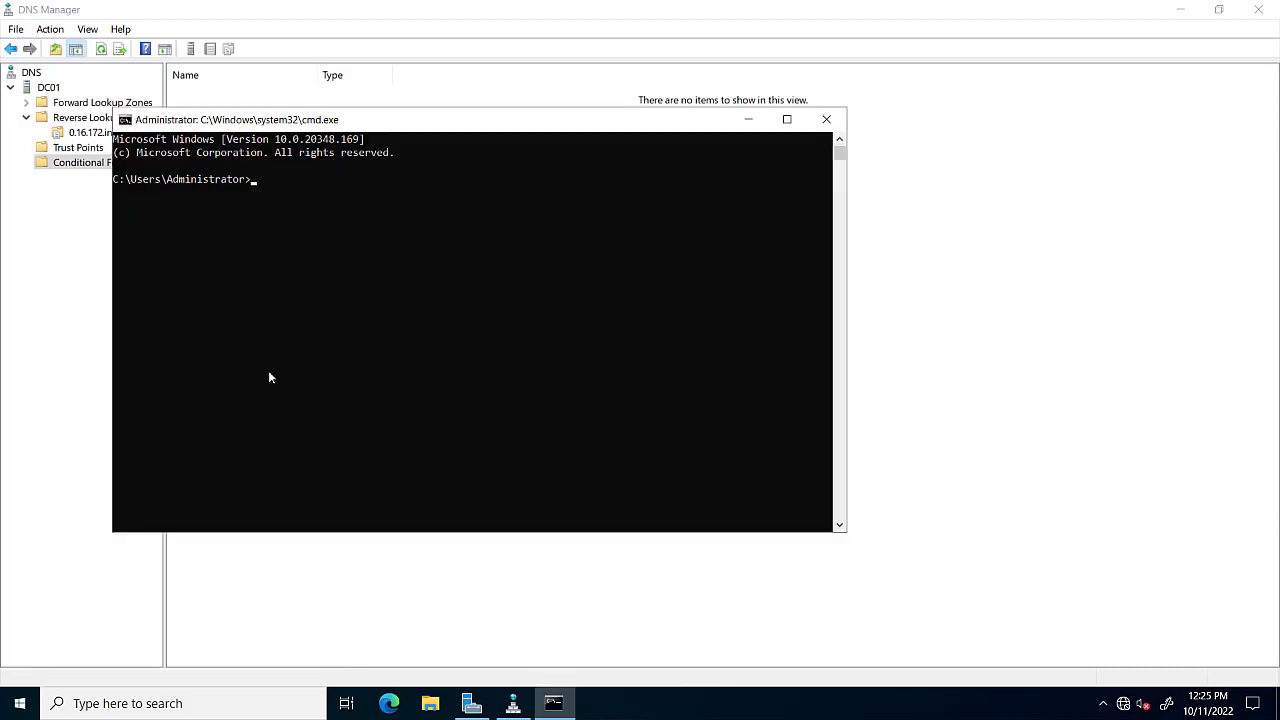
type("nslookup")
key("Return")
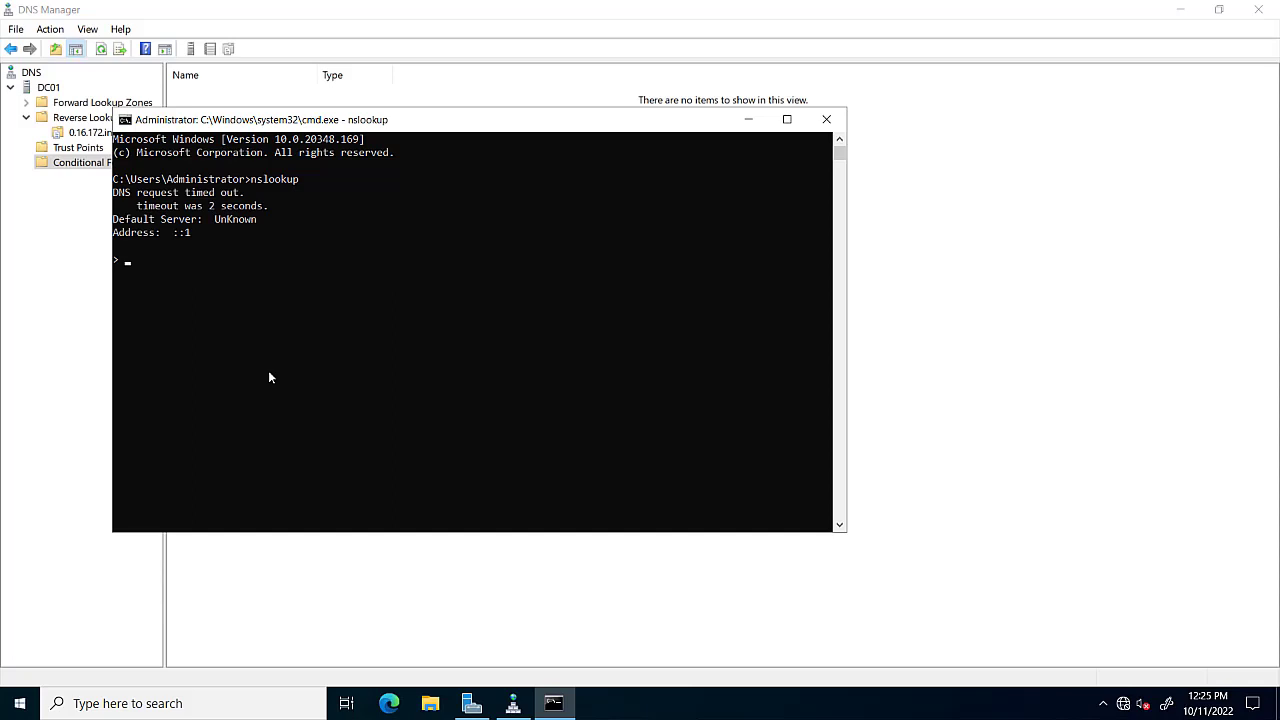
Step: Restart the DNS service of the DC01 server in DNS Manager
left_click(48, 90)
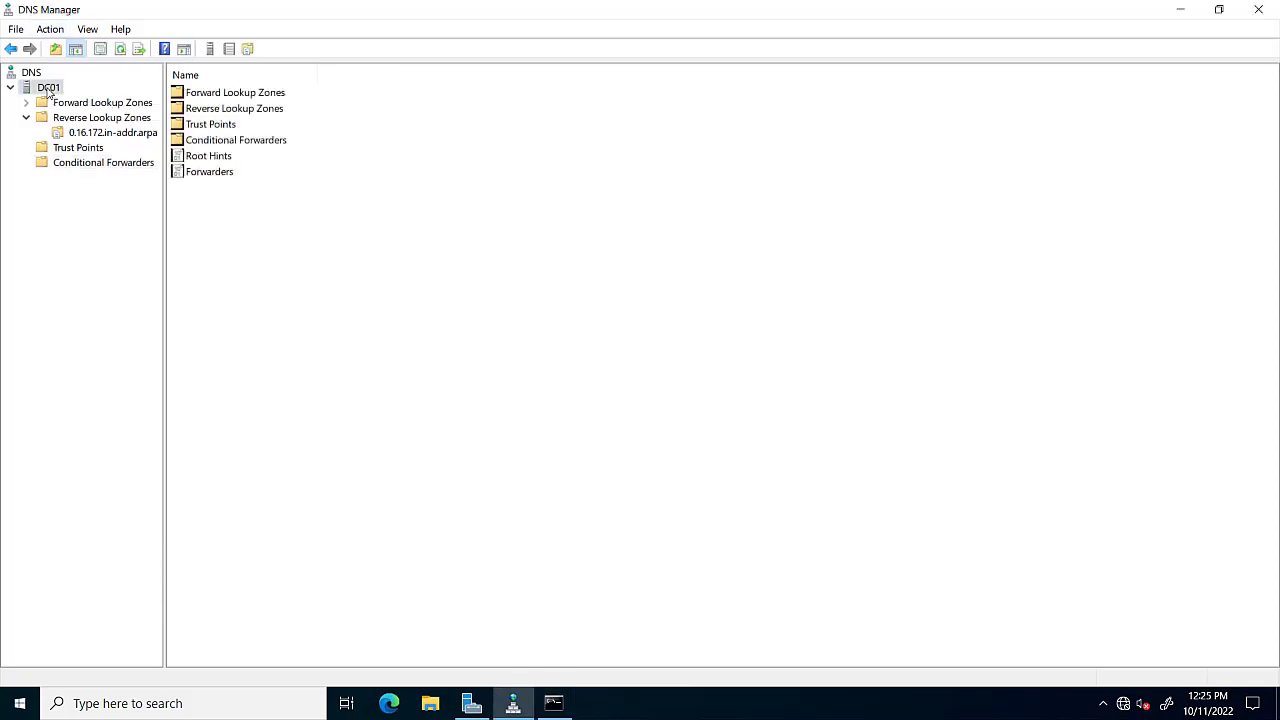
right_click(48, 90)
mouse_move(132, 254)
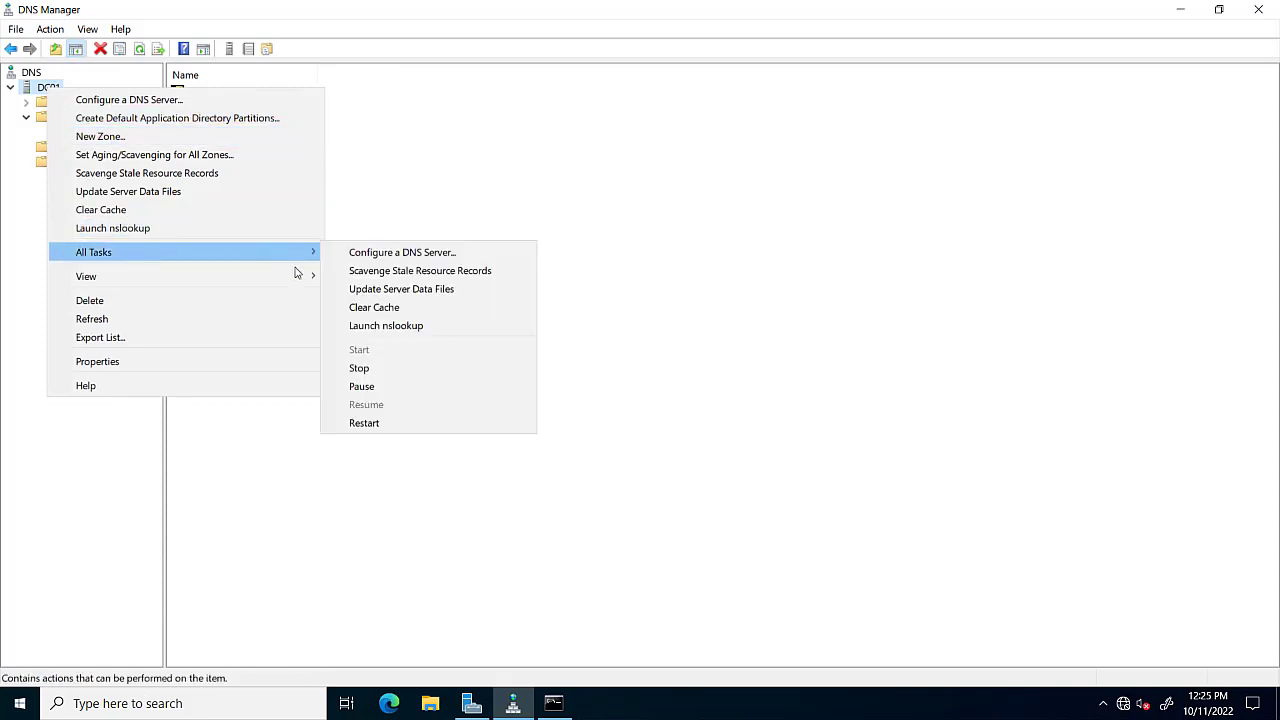
left_click(364, 426)
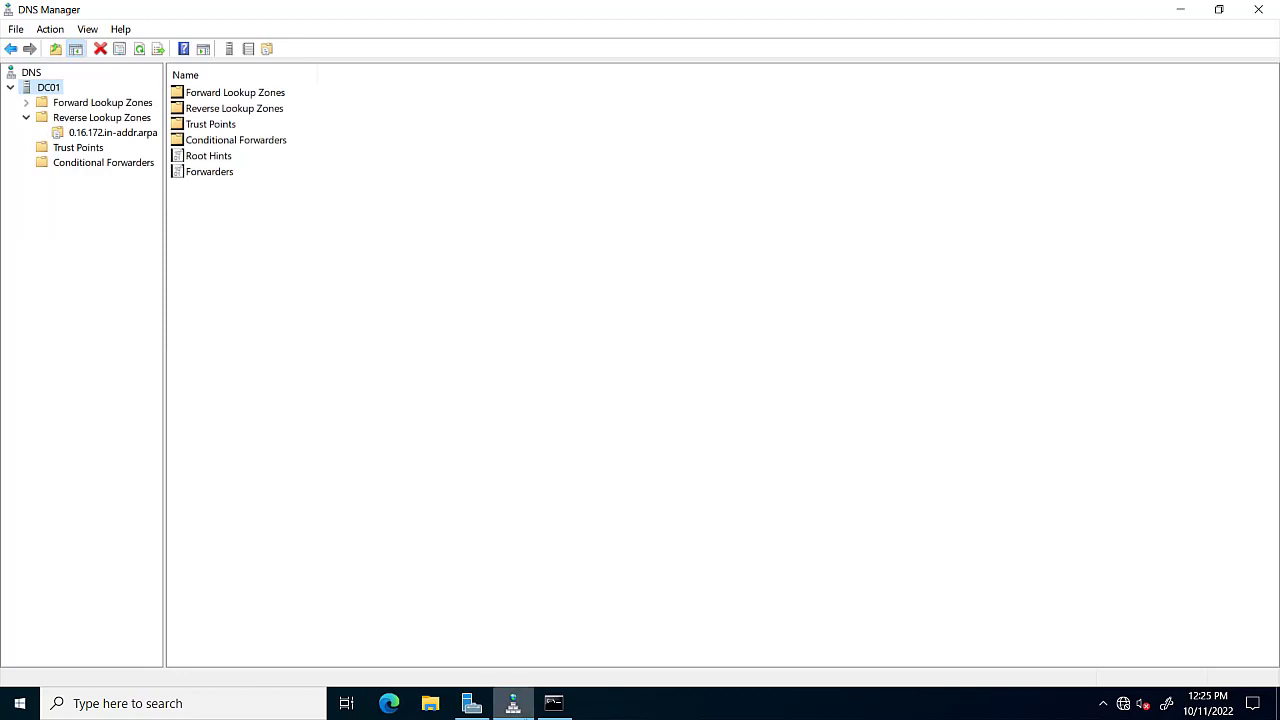
Step: Return to the Command Prompt and look up dc01 in the open nslookup session
left_click(553, 703)
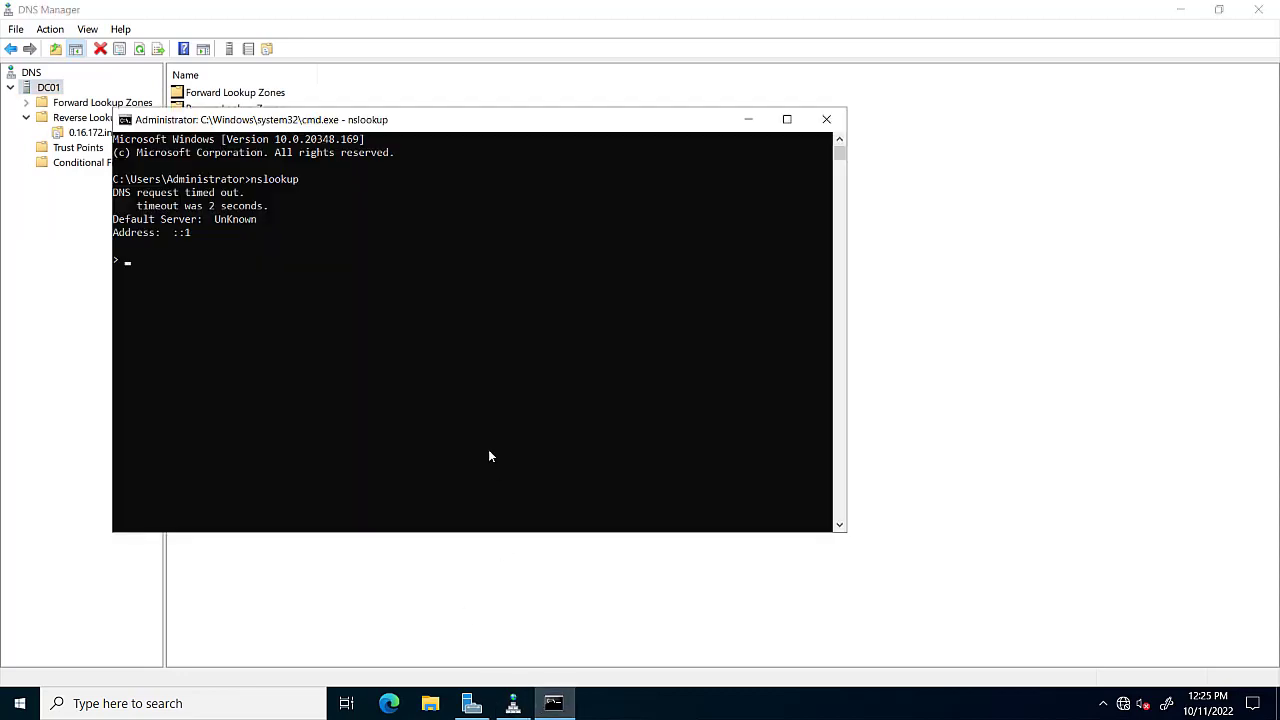
type("dc01")
key("Return")
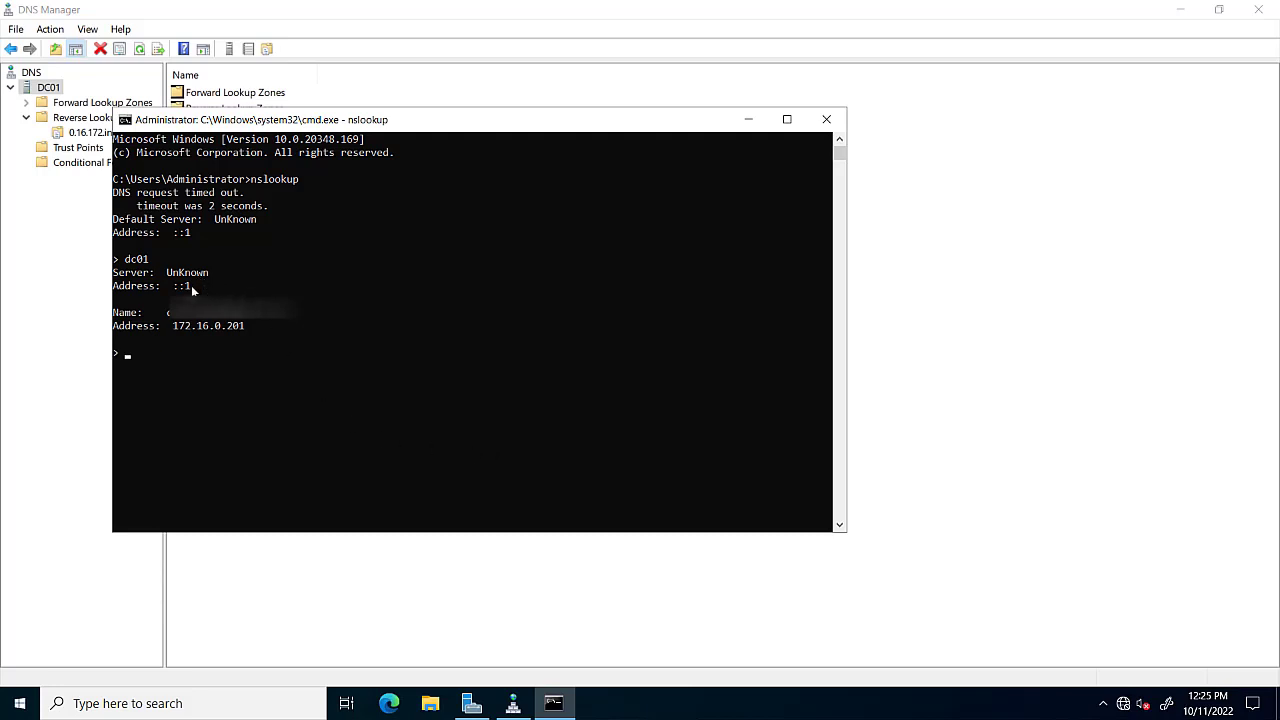
Step: Open the Windows network settings and bring up the list of network adapters
right_click(1123, 703)
left_click(1128, 686)
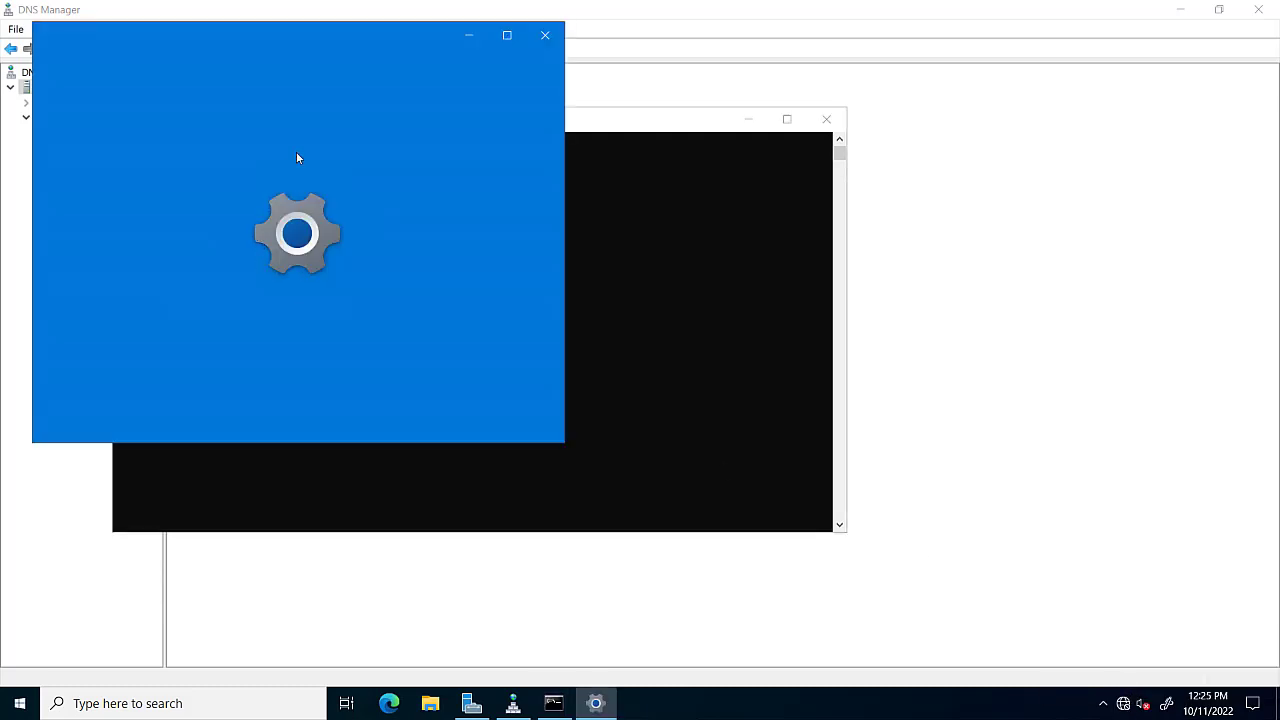
left_click(505, 38)
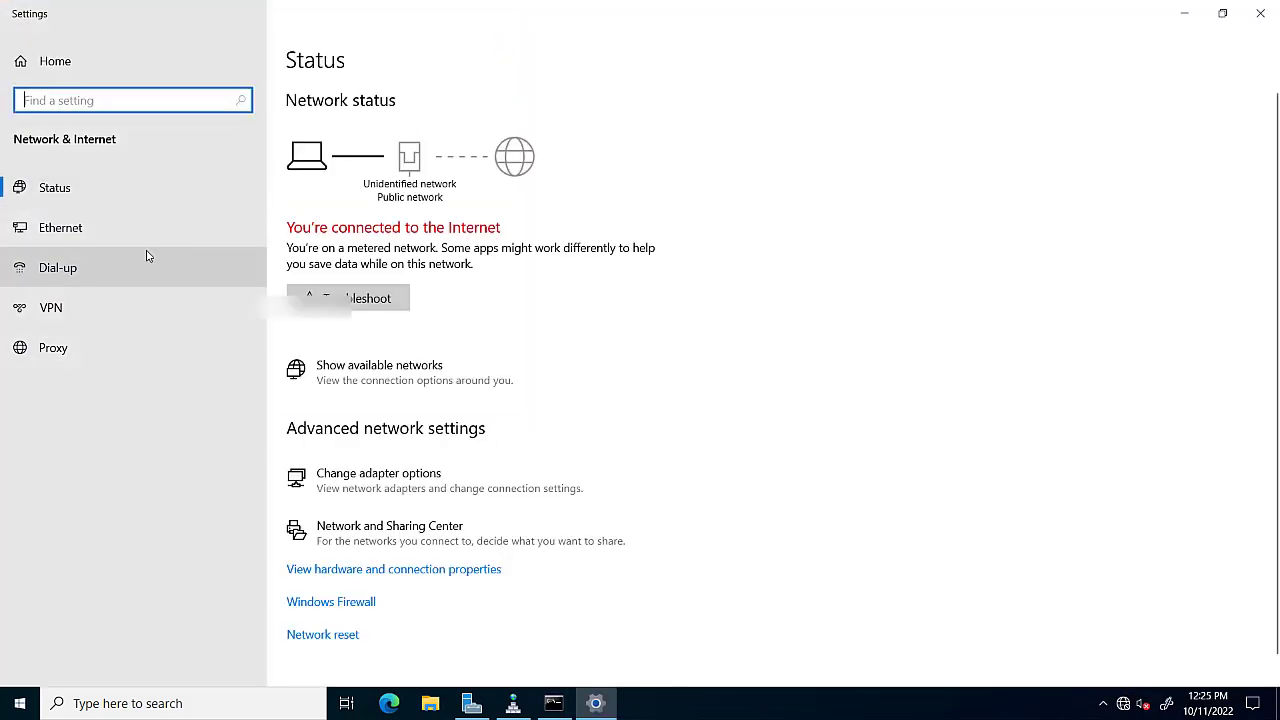
left_click(70, 232)
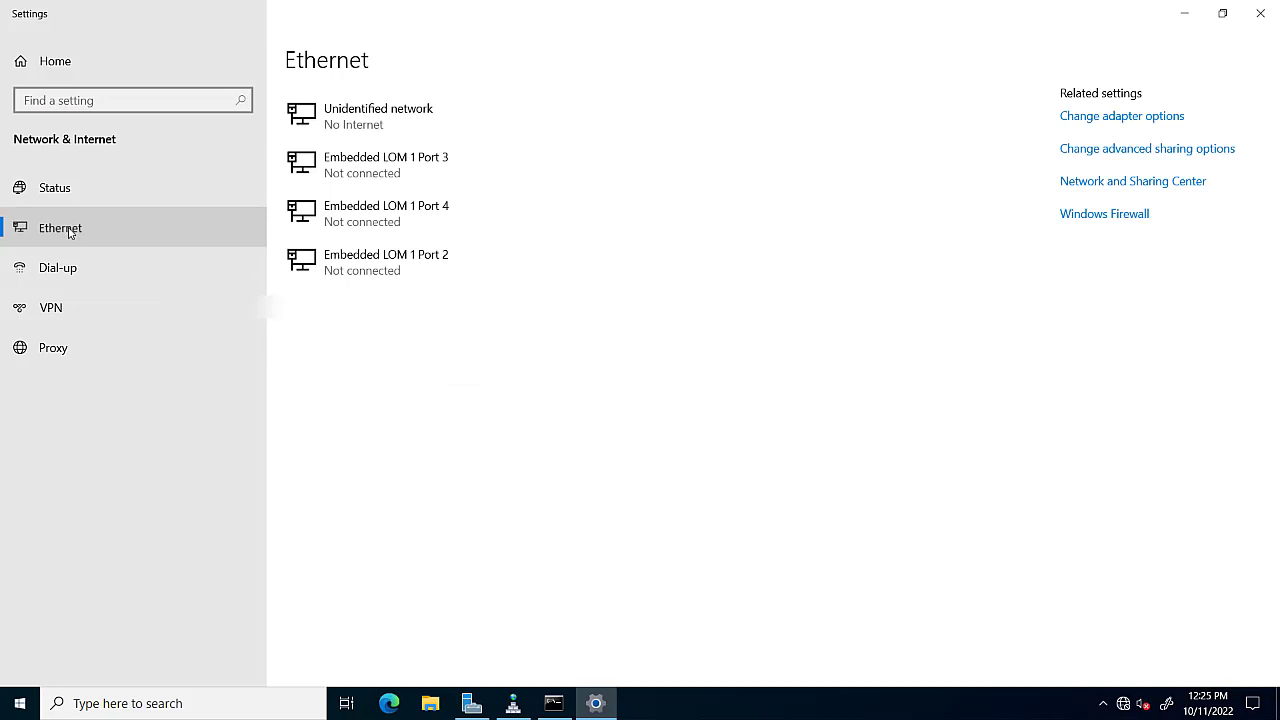
left_click(1130, 117)
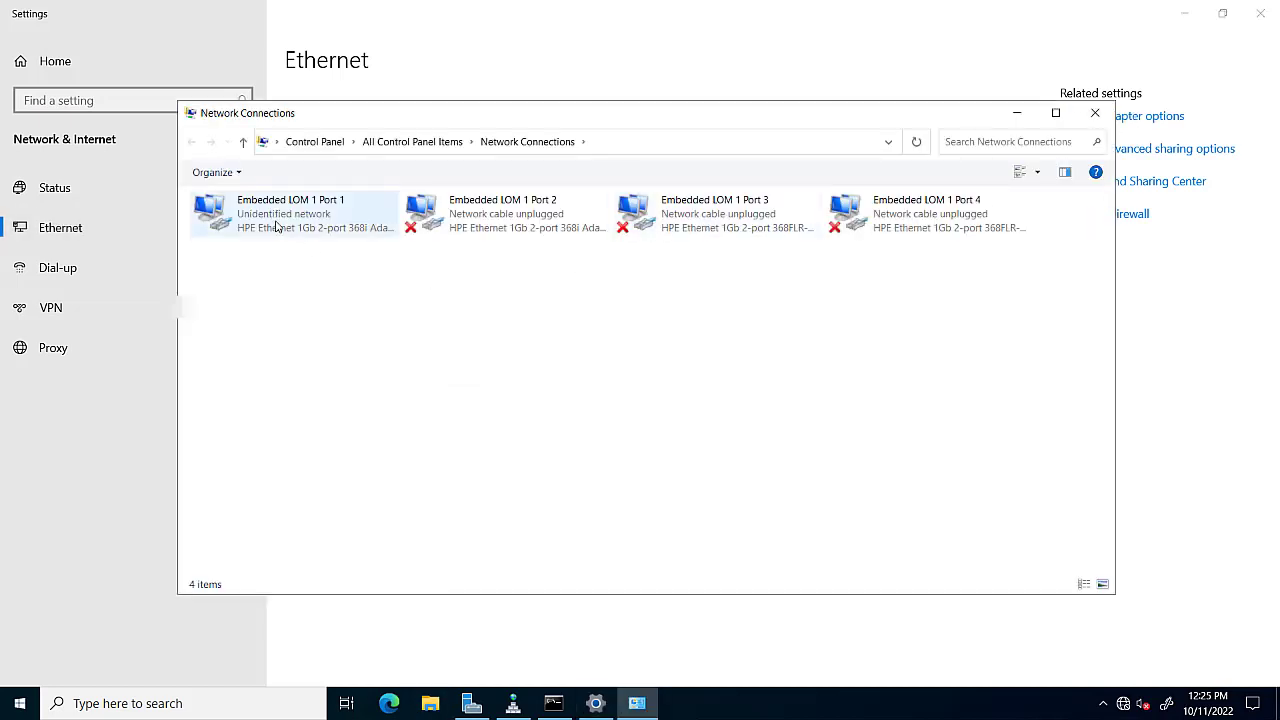
Step: Disable Internet Protocol Version 6 (TCP/IPv6) on the Embedded LOM 1 Port 1 adapter, and close the network windows
double_click(276, 232)
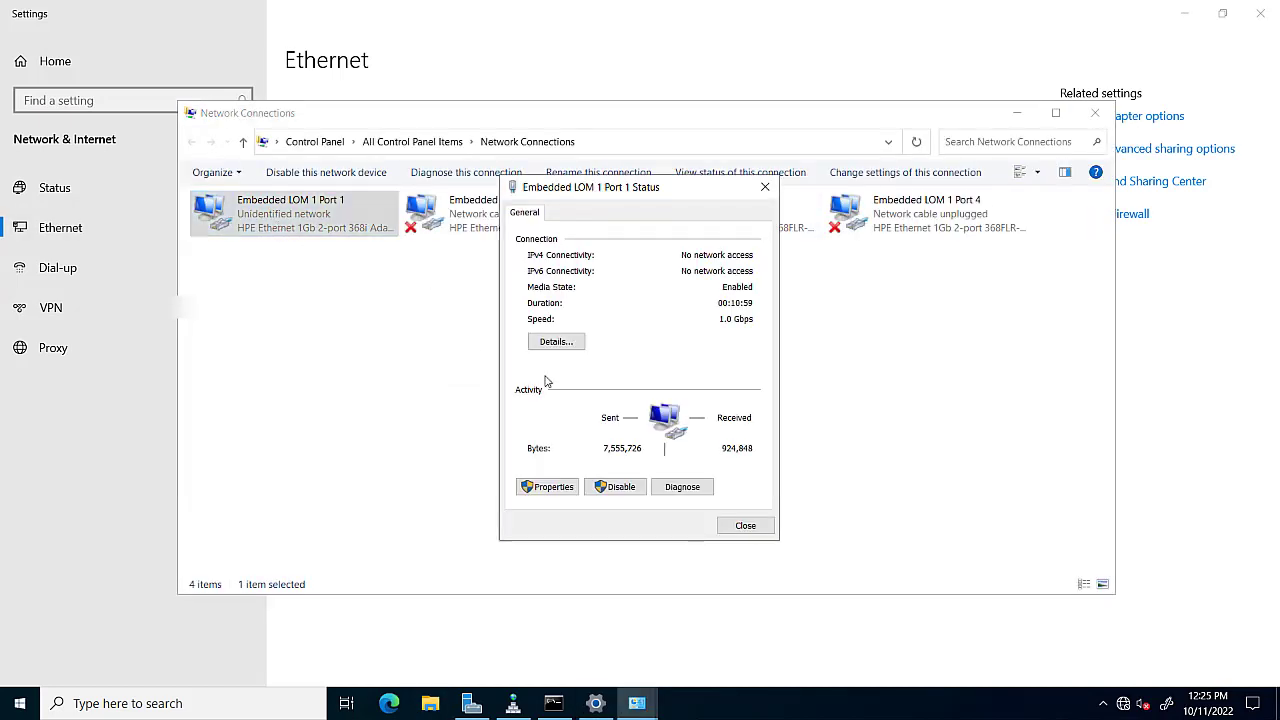
left_click(562, 487)
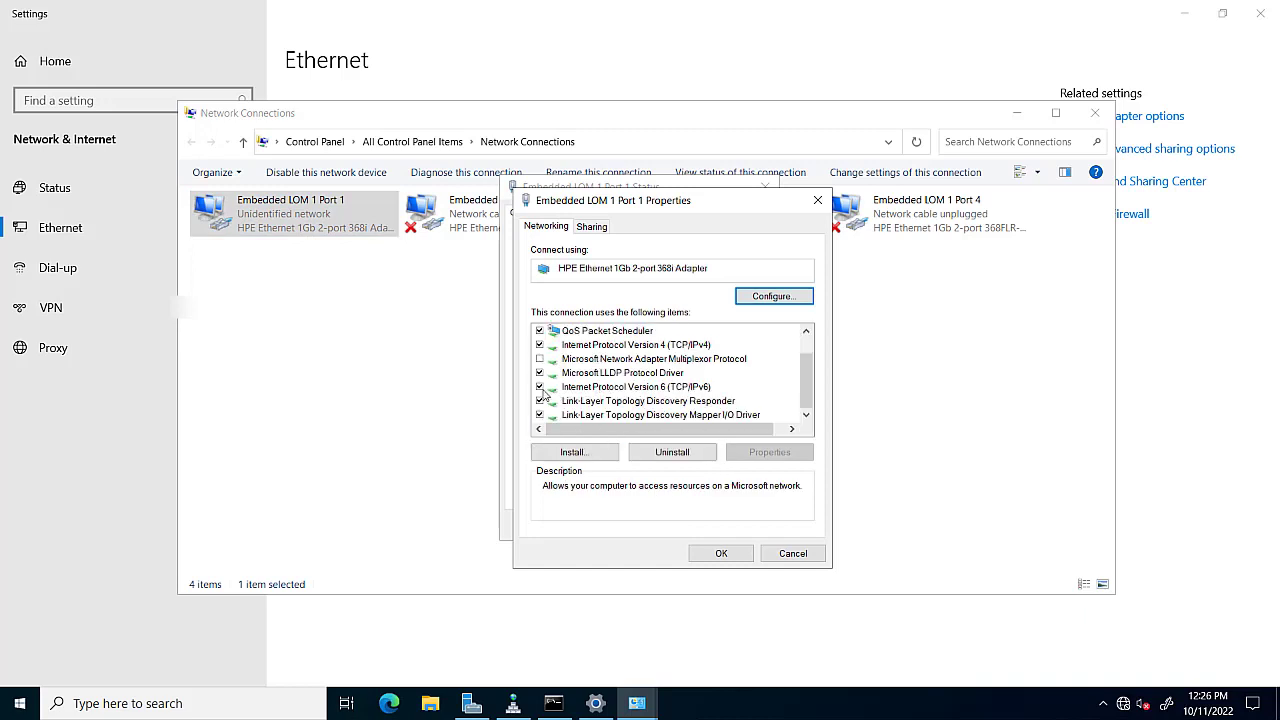
left_click(541, 390)
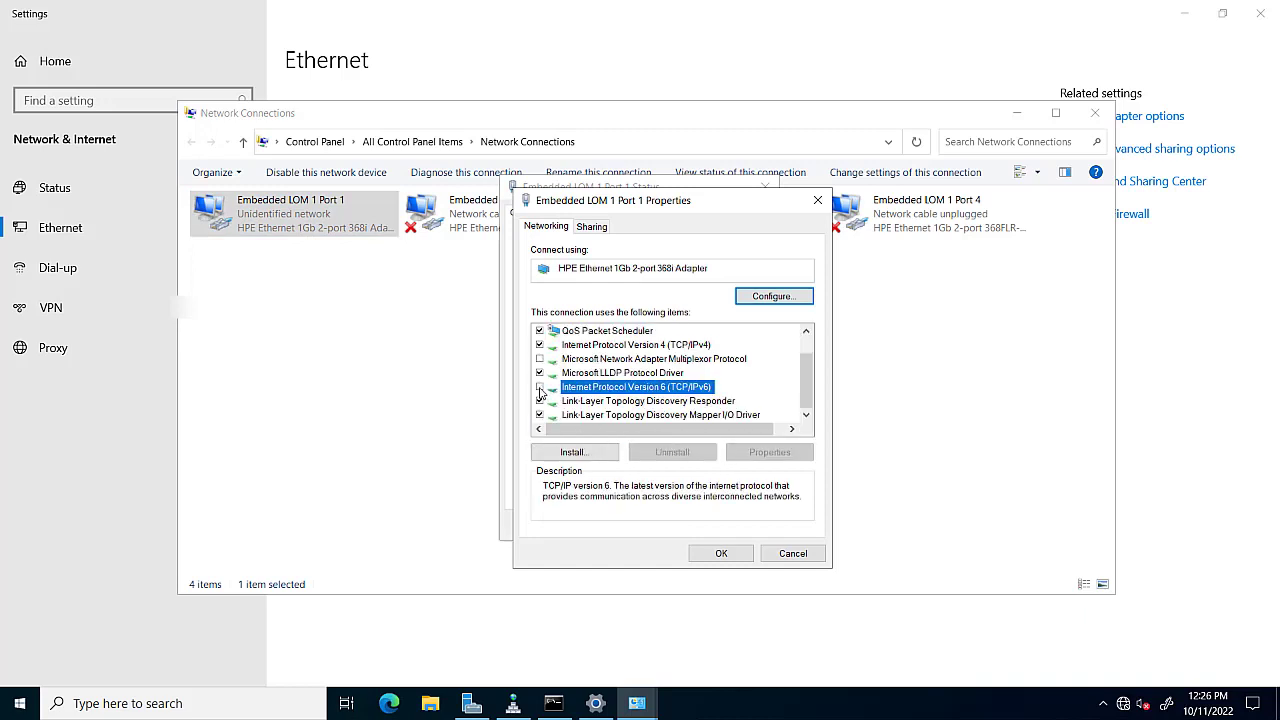
left_click(716, 551)
left_click(740, 525)
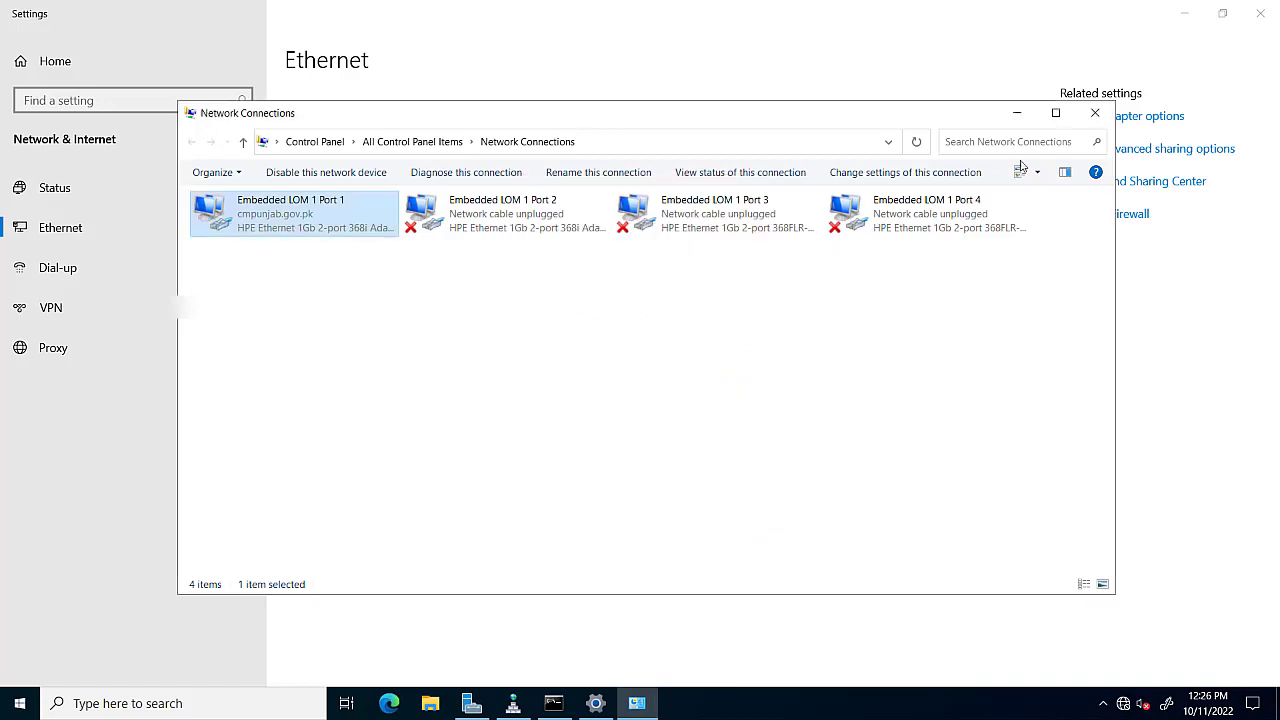
left_click(1094, 112)
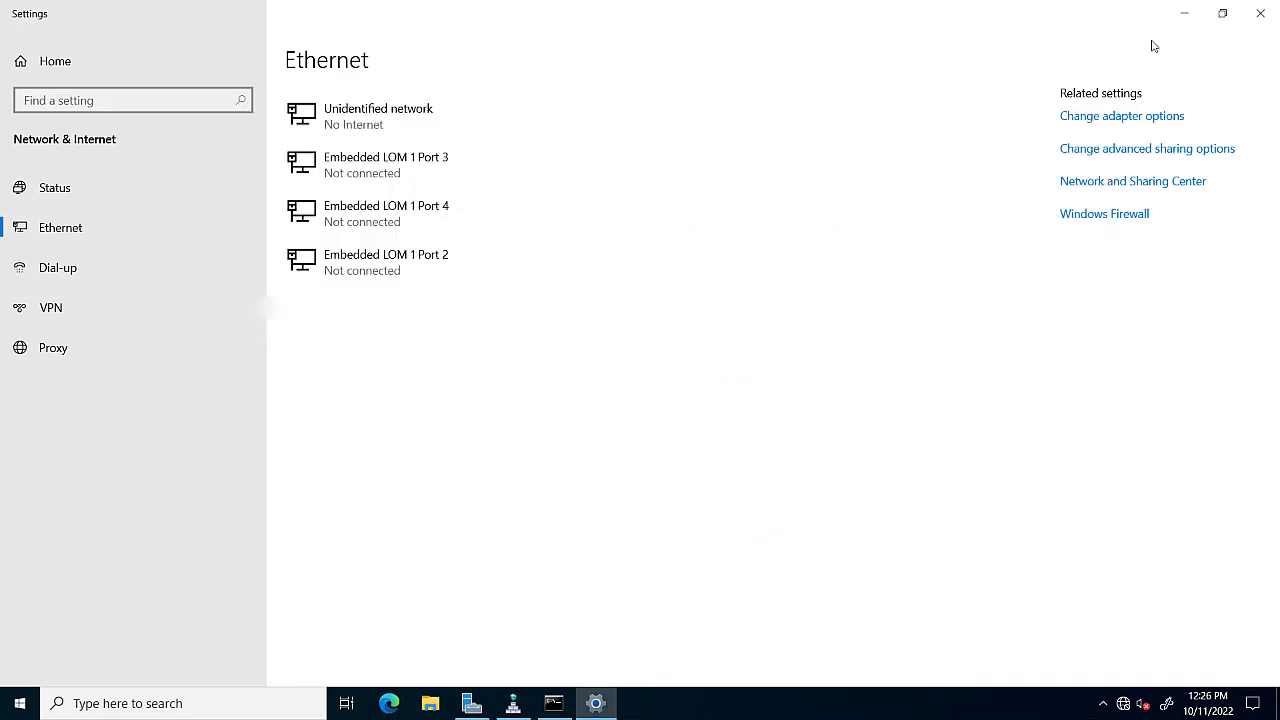
left_click(1259, 13)
Step: Quit the current nslookup session, run nslookup again, and look up dc01
type("c\\")
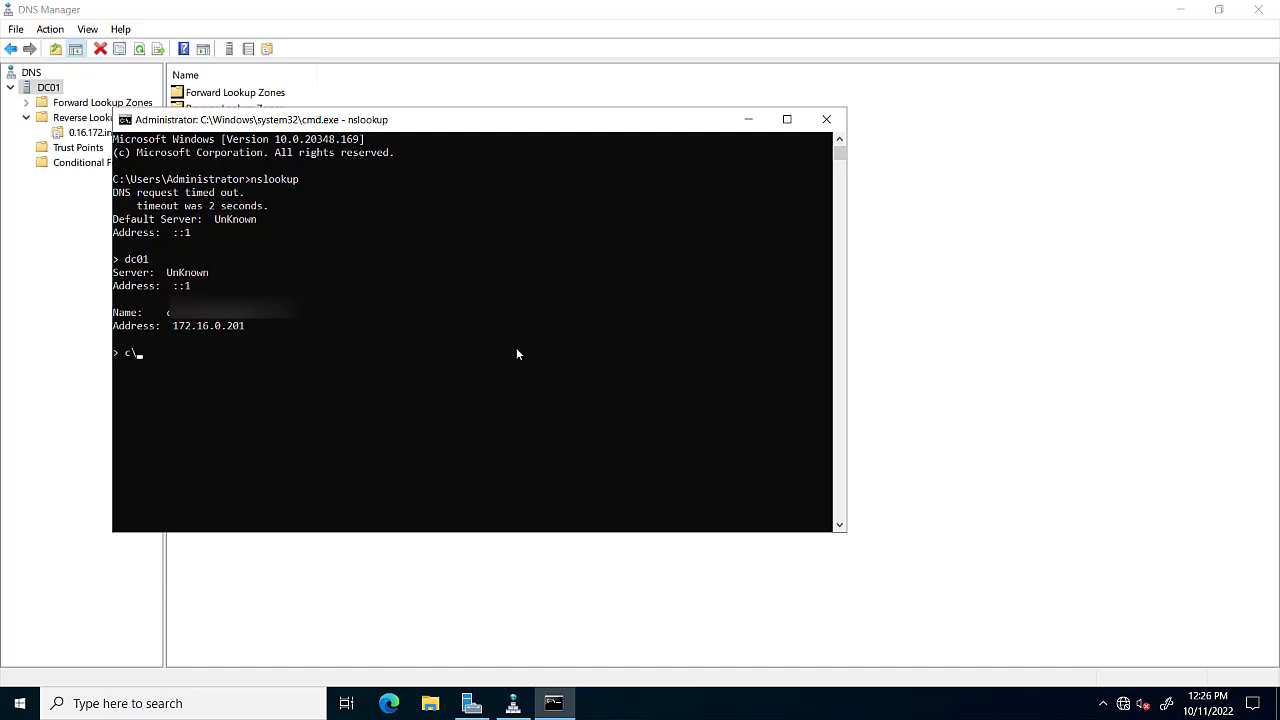
key("BackSpace")
key("ctrl+c")
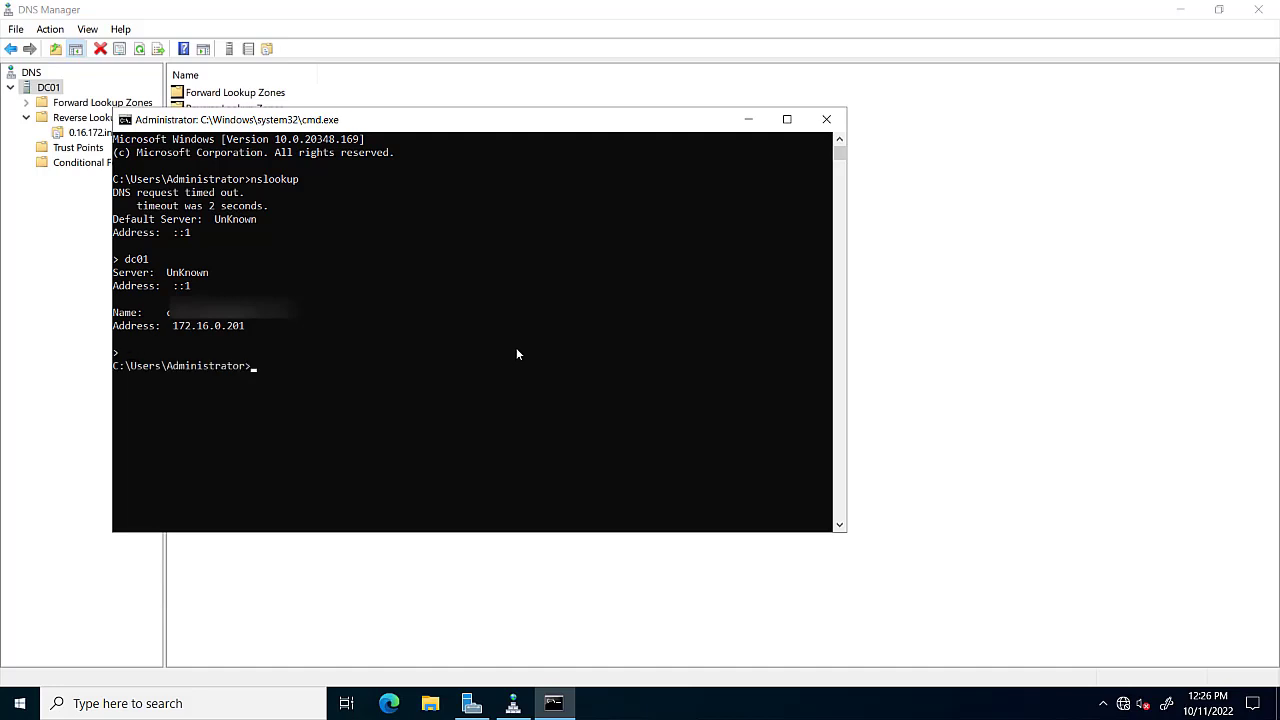
key("Up")
key("Return")
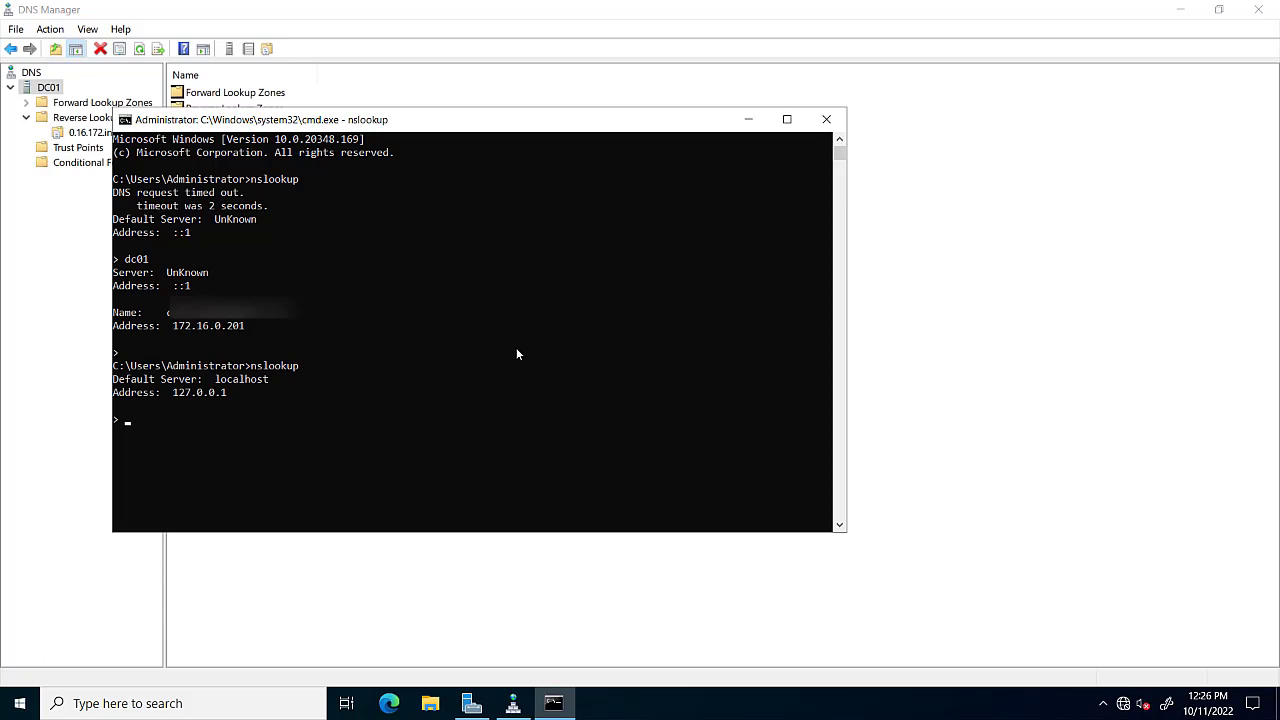
type("dc01")
key("Return")
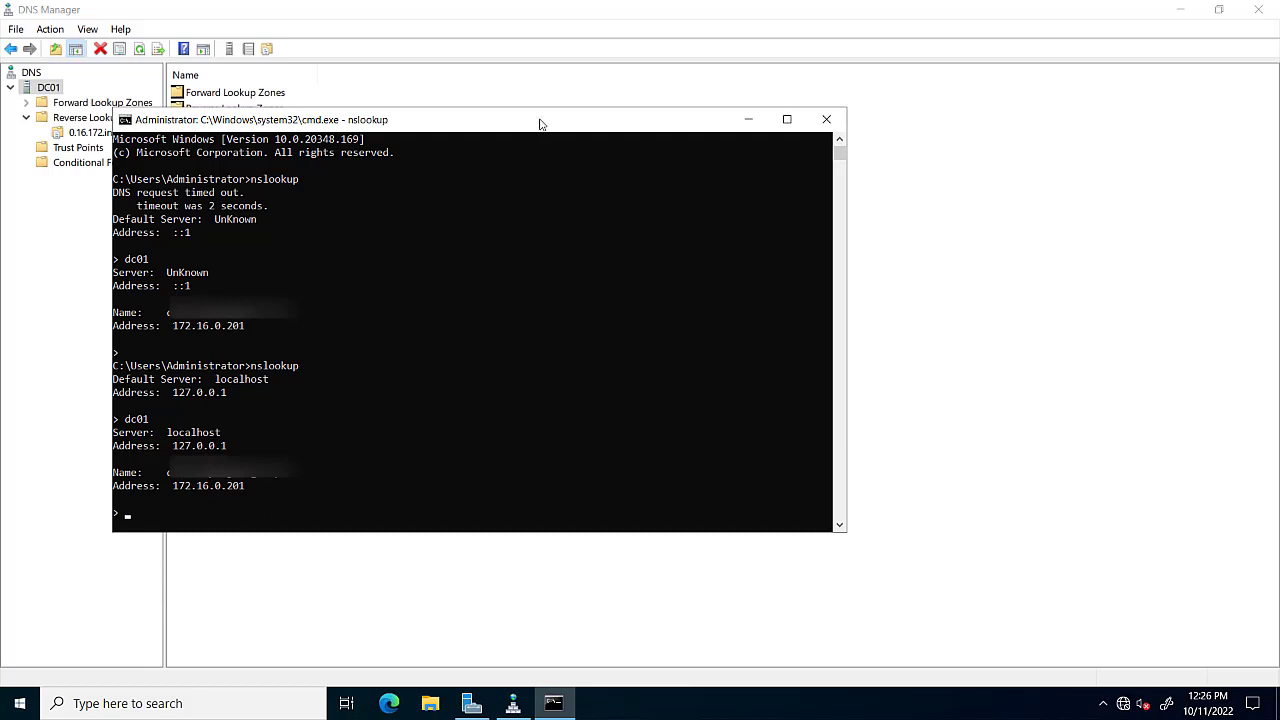
Step: Close the Command Prompt and DNS Manager
left_click_drag(543, 122, 638, 112)
left_click(928, 108)
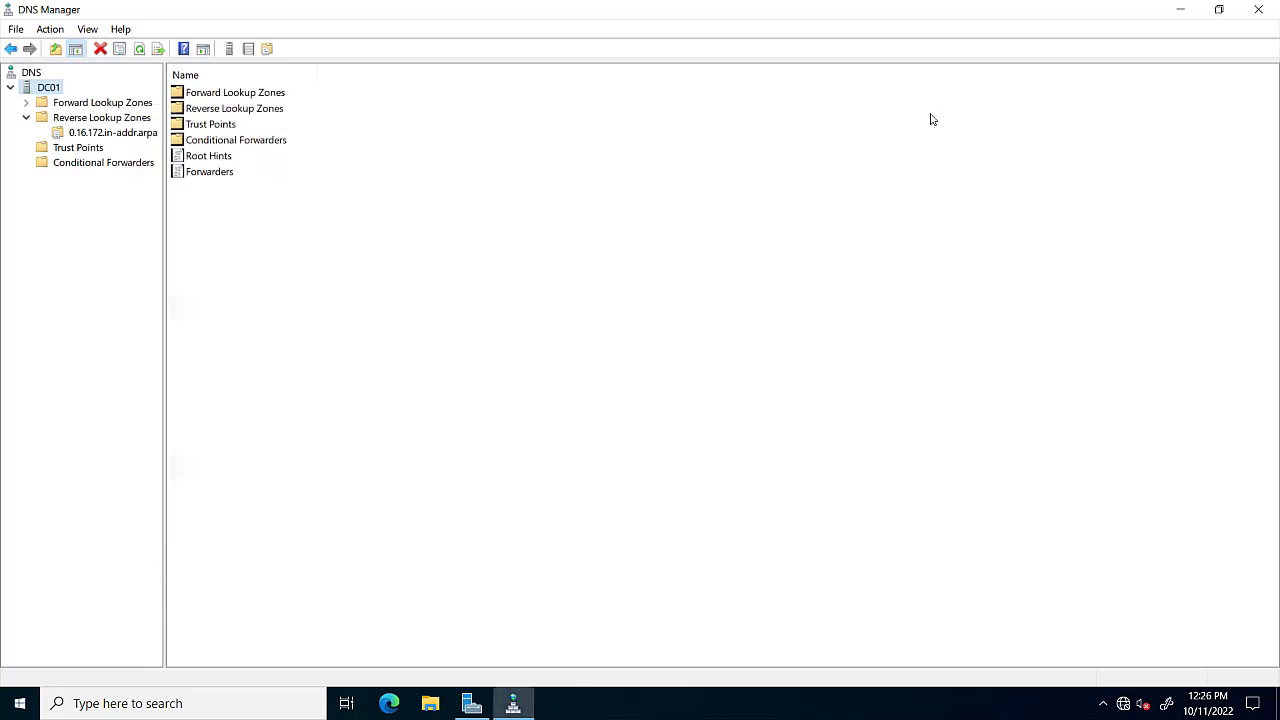
left_click(1259, 12)
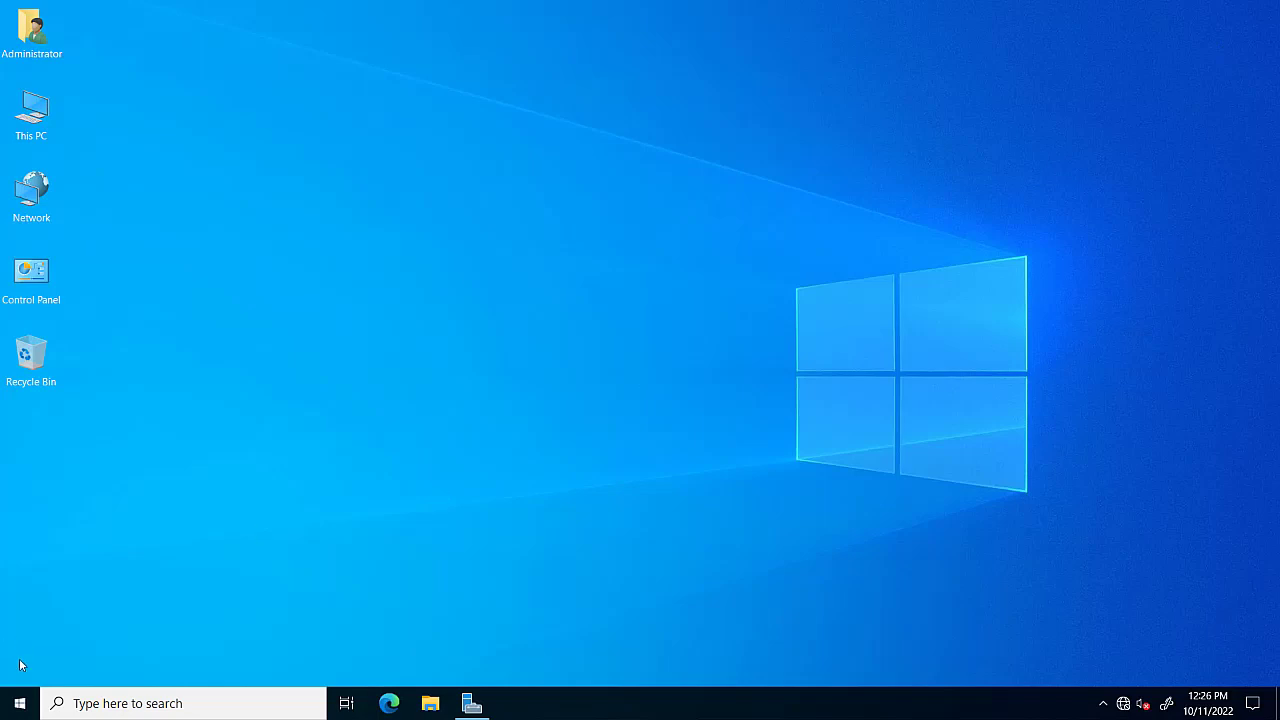
Step: Open DNS Manager from the Windows Administrative Tools
left_click(19, 703)
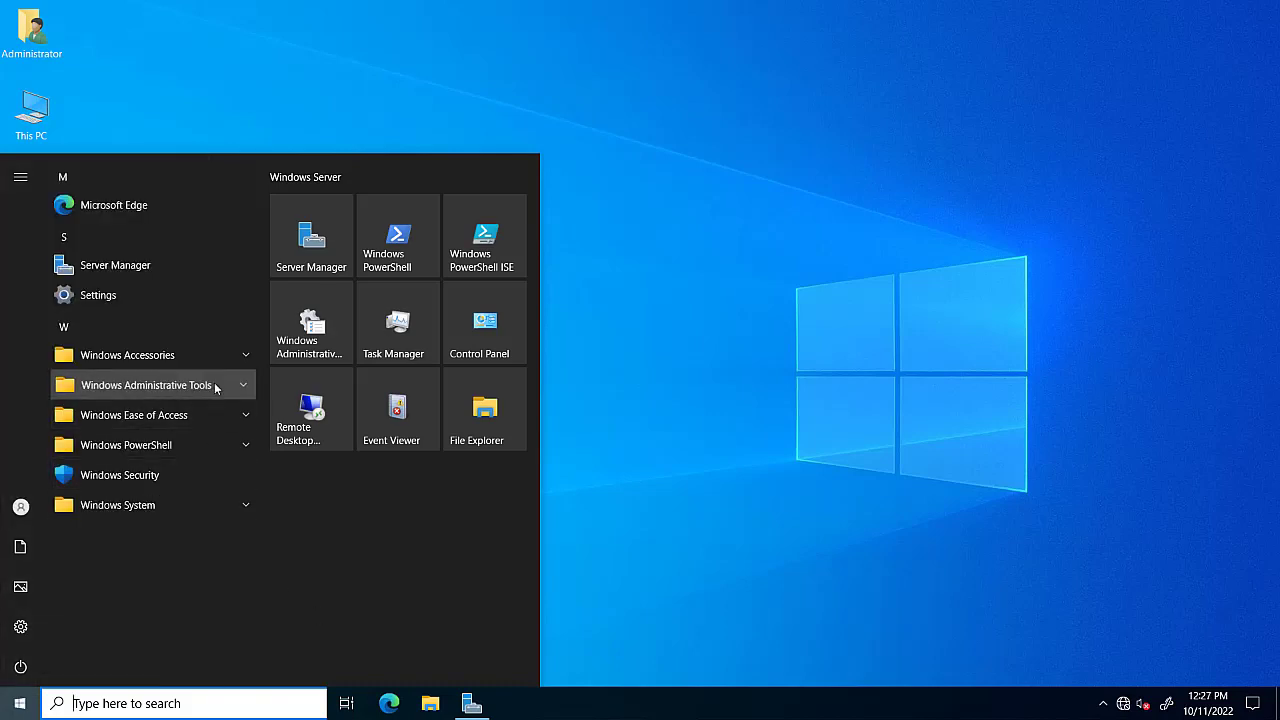
left_click(214, 385)
scroll(125, 590, "down", 1)
scroll(121, 597, "down", 3)
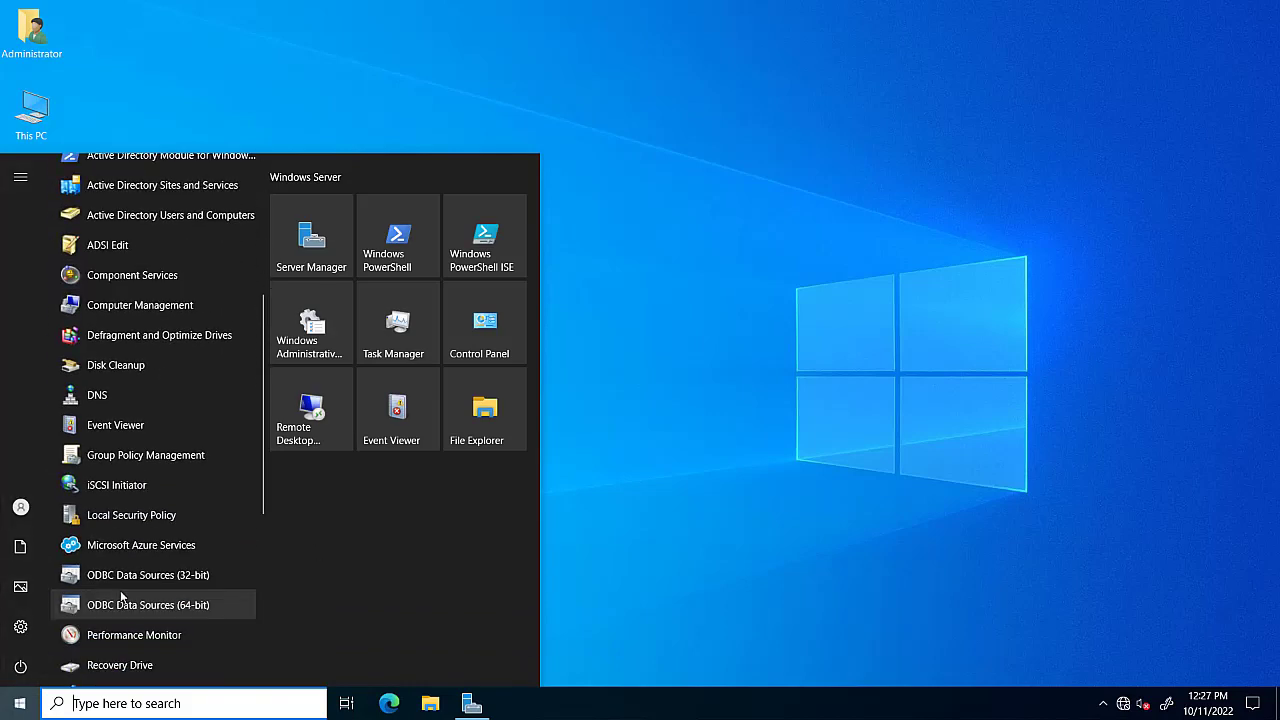
left_click(112, 396)
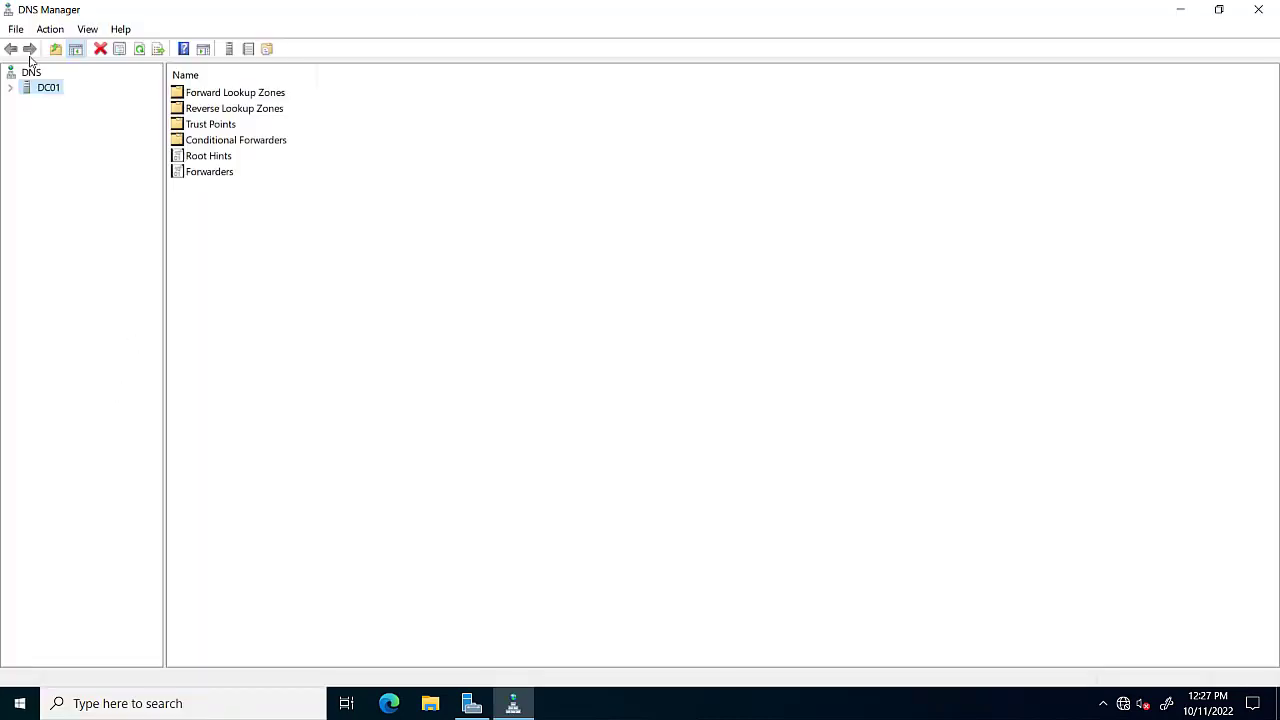
Step: Open the properties of the DC01 server, review its listening interfaces and forwarders, and close the dialog
right_click(40, 91)
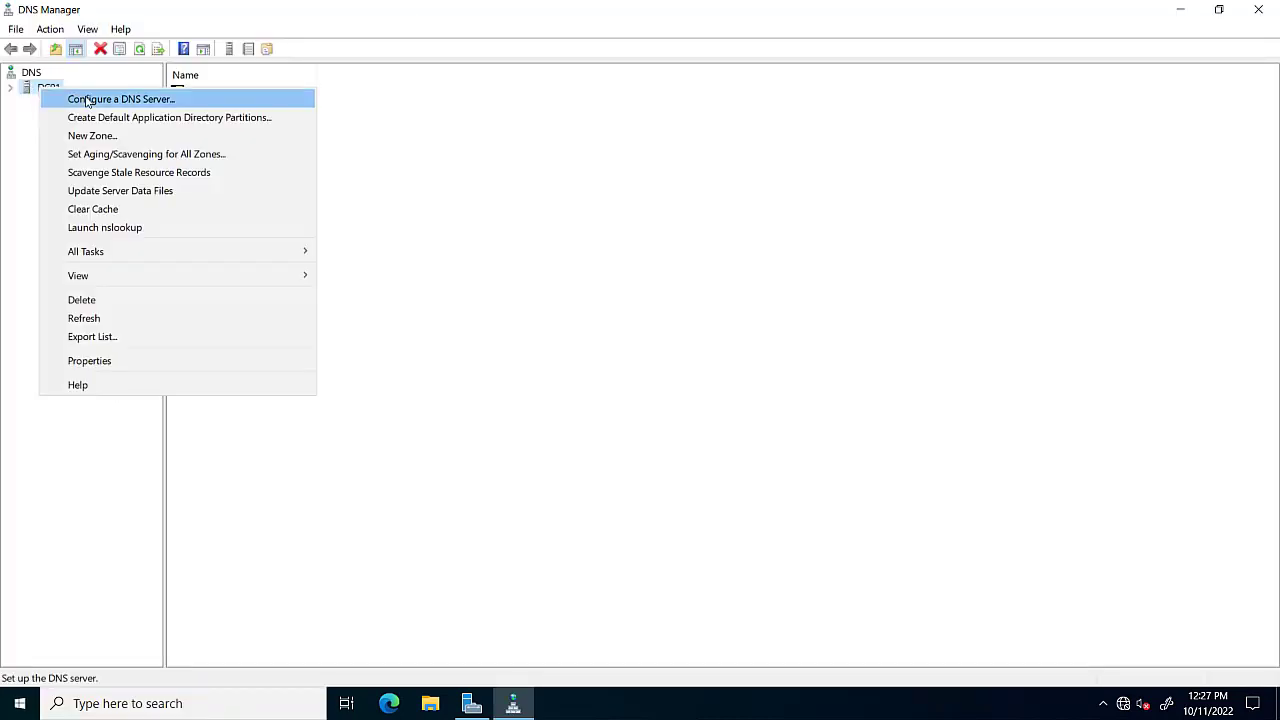
mouse_move(130, 261)
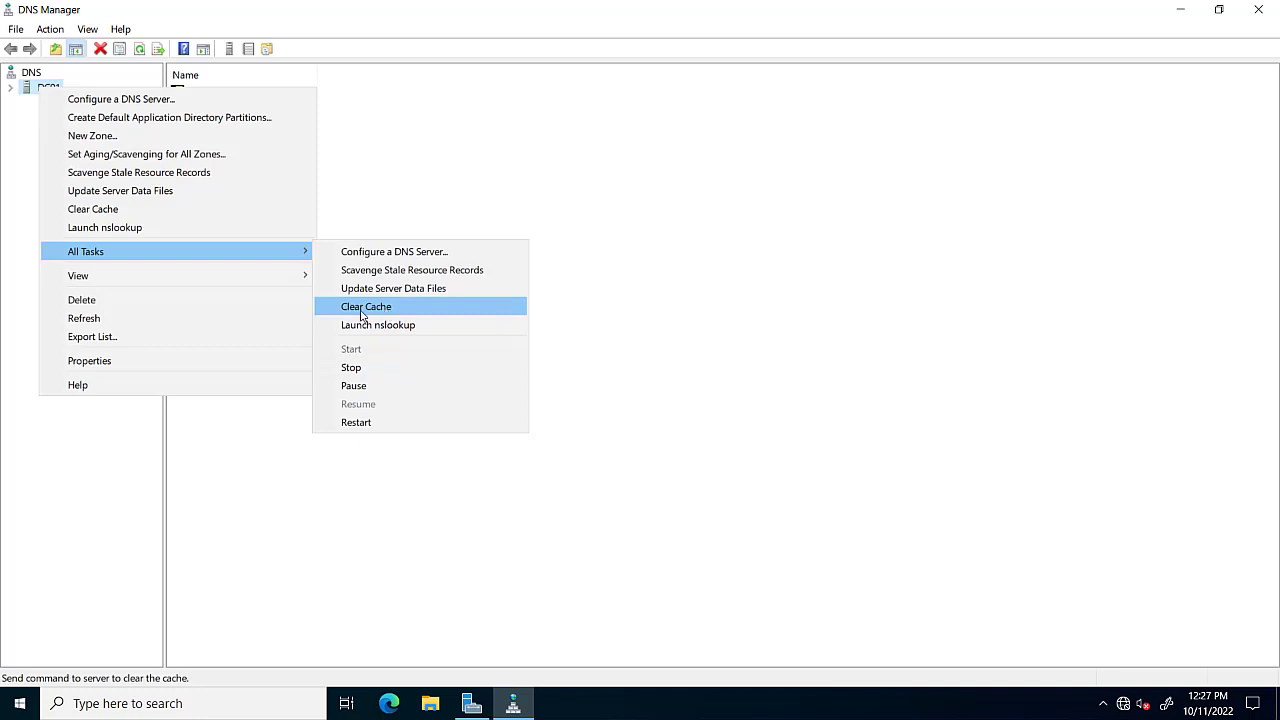
left_click(138, 365)
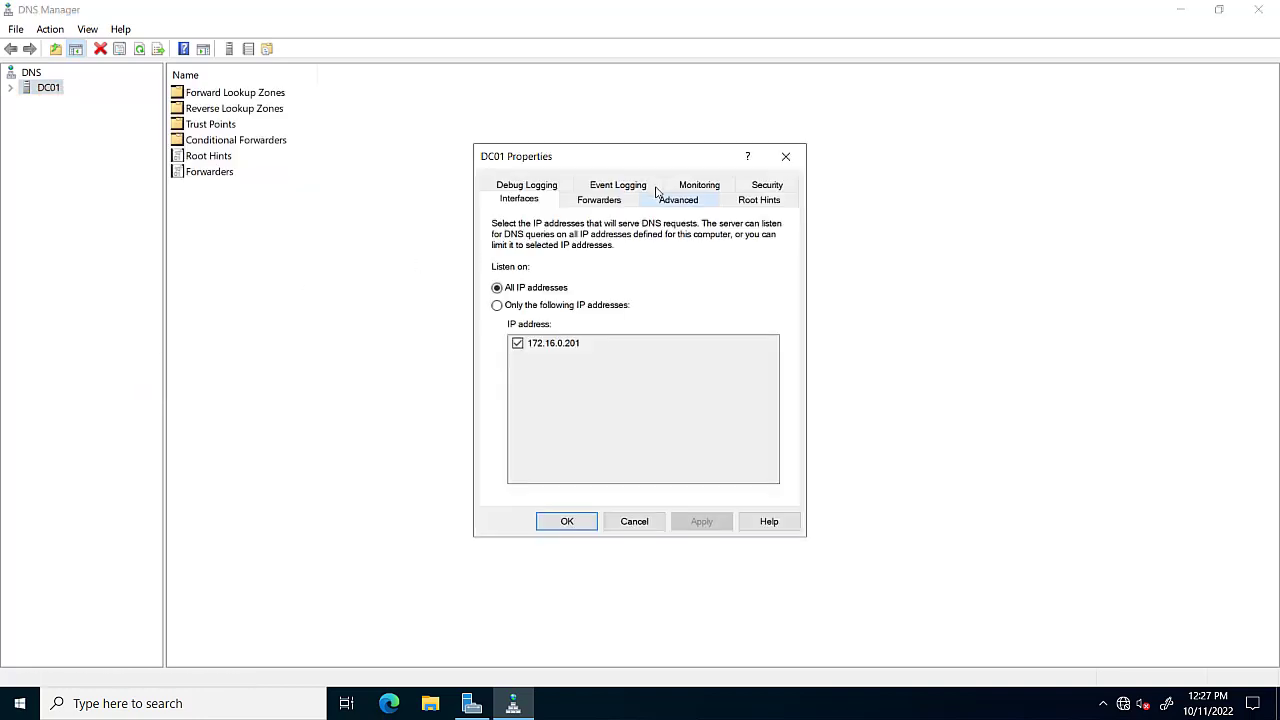
left_click_drag(623, 160, 532, 147)
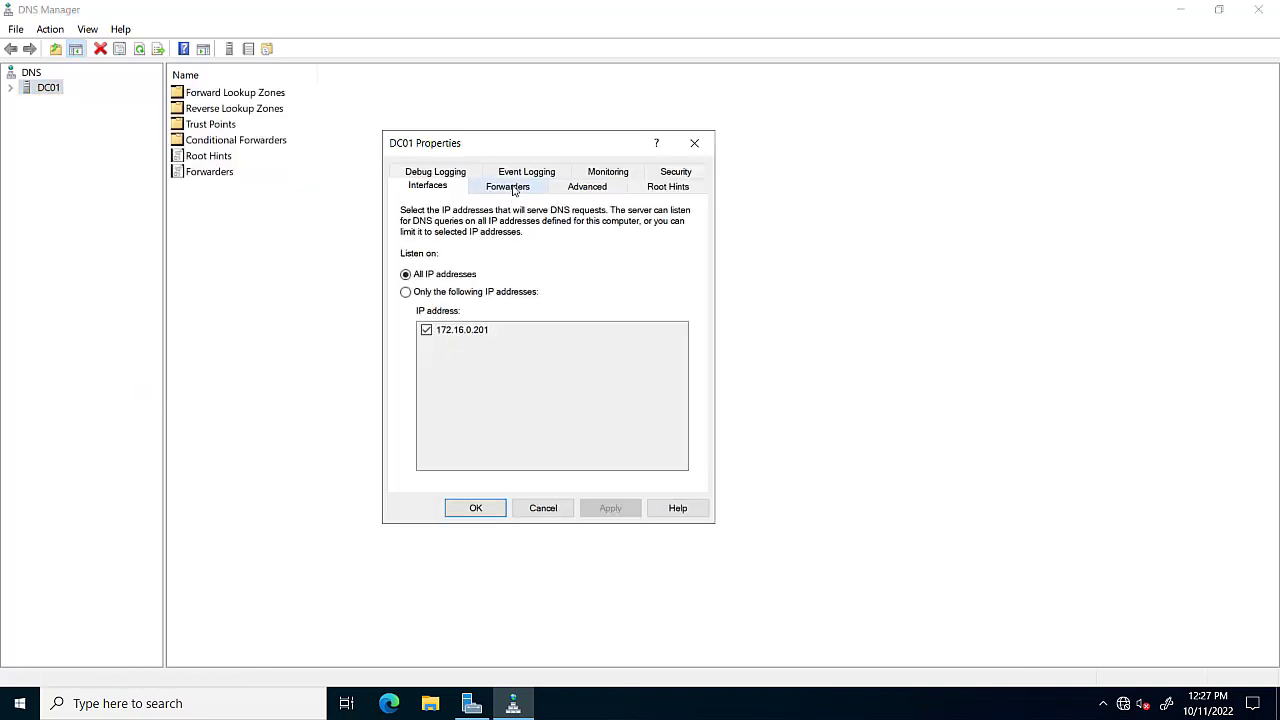
left_click(503, 186)
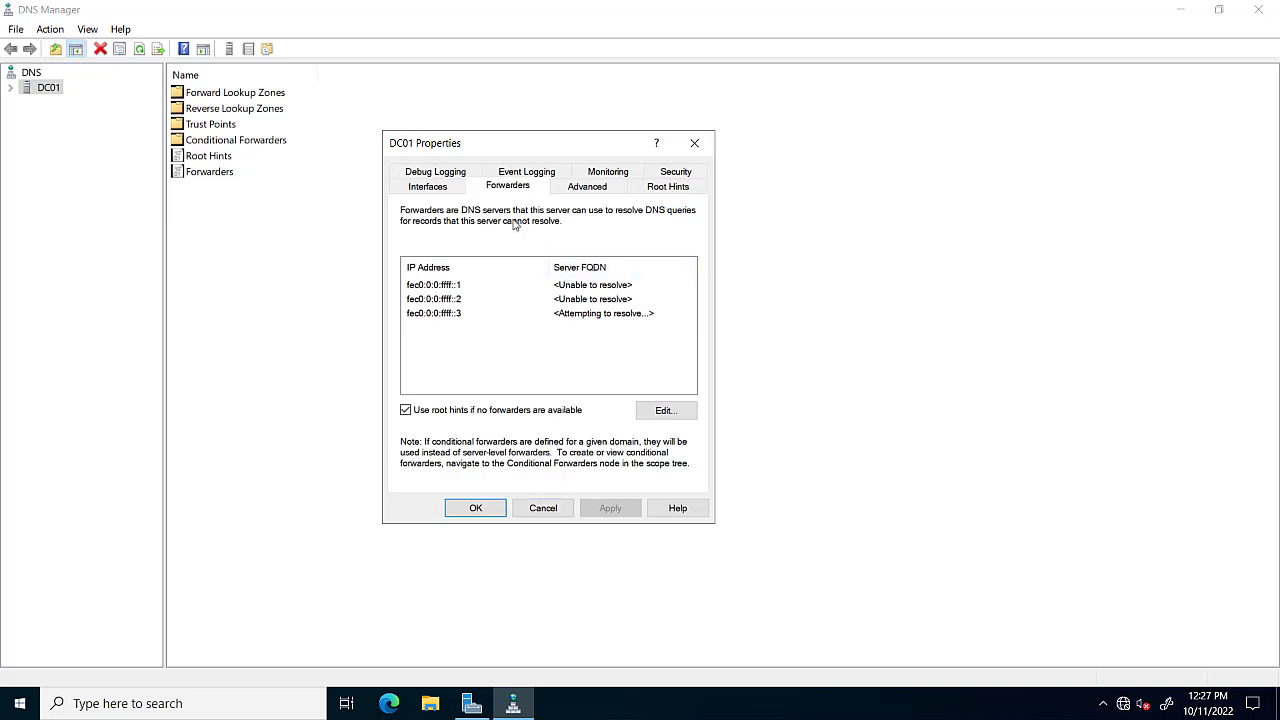
left_click(445, 189)
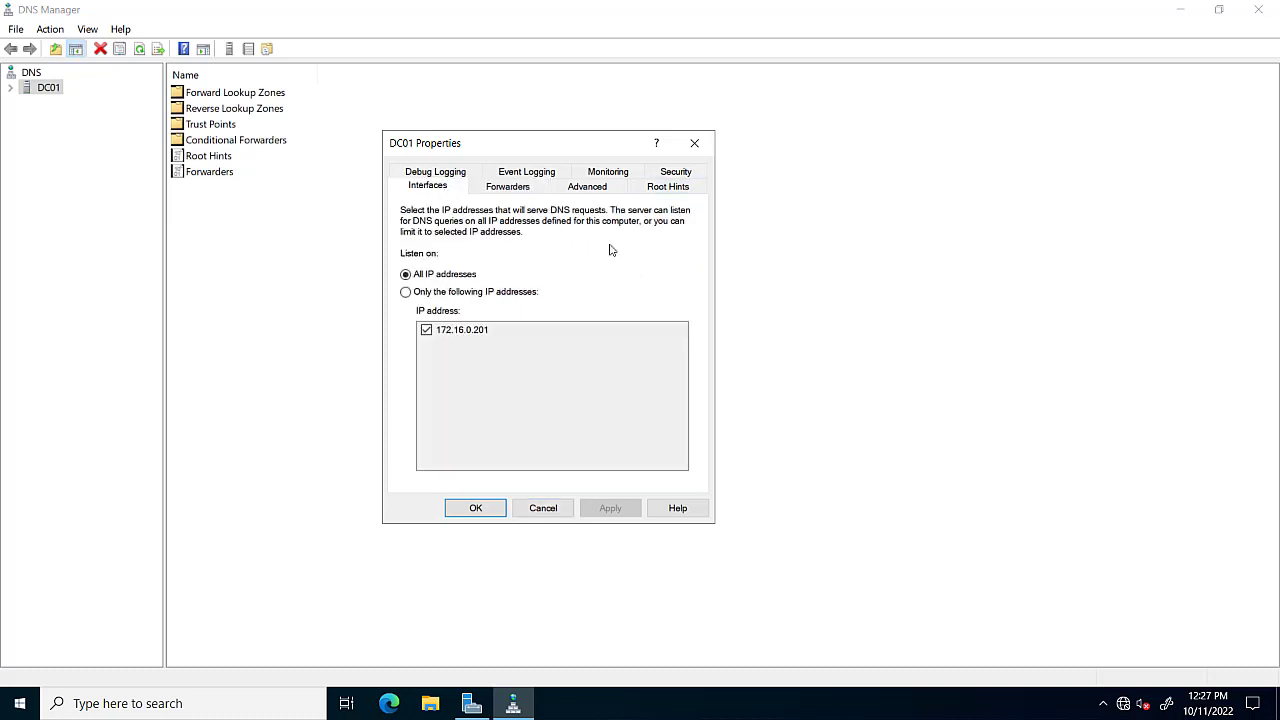
left_click(476, 509)
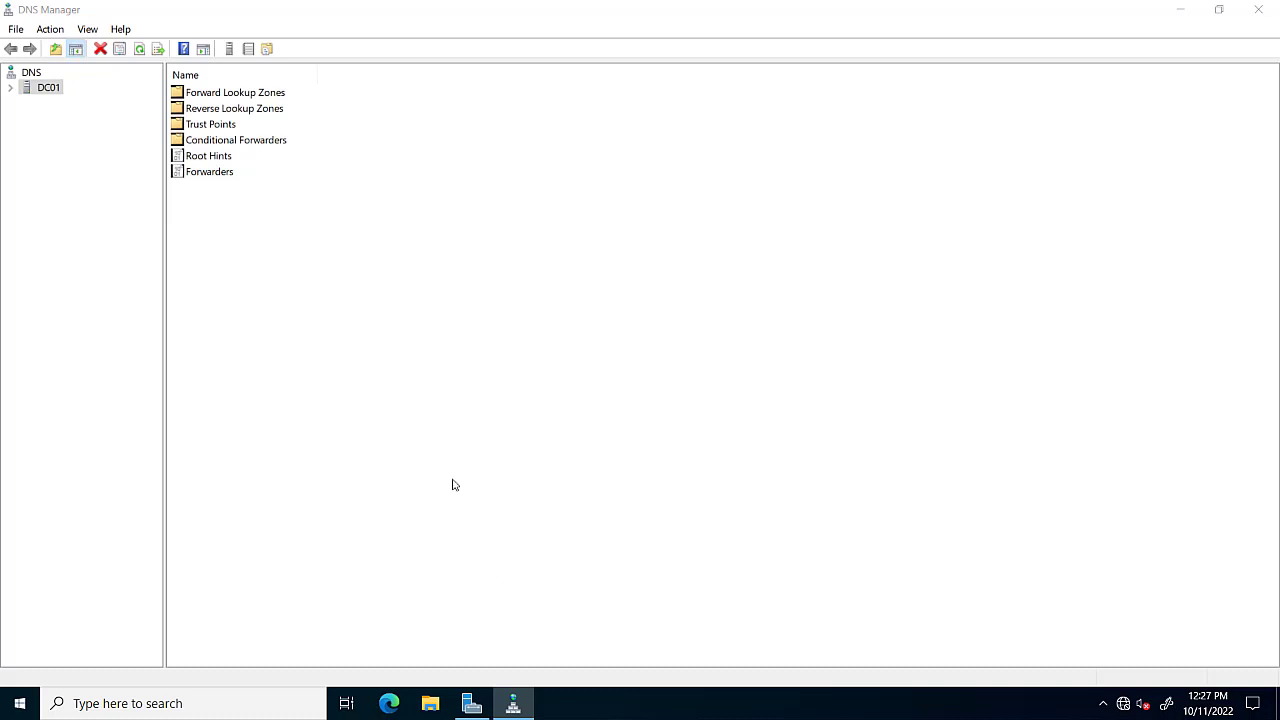